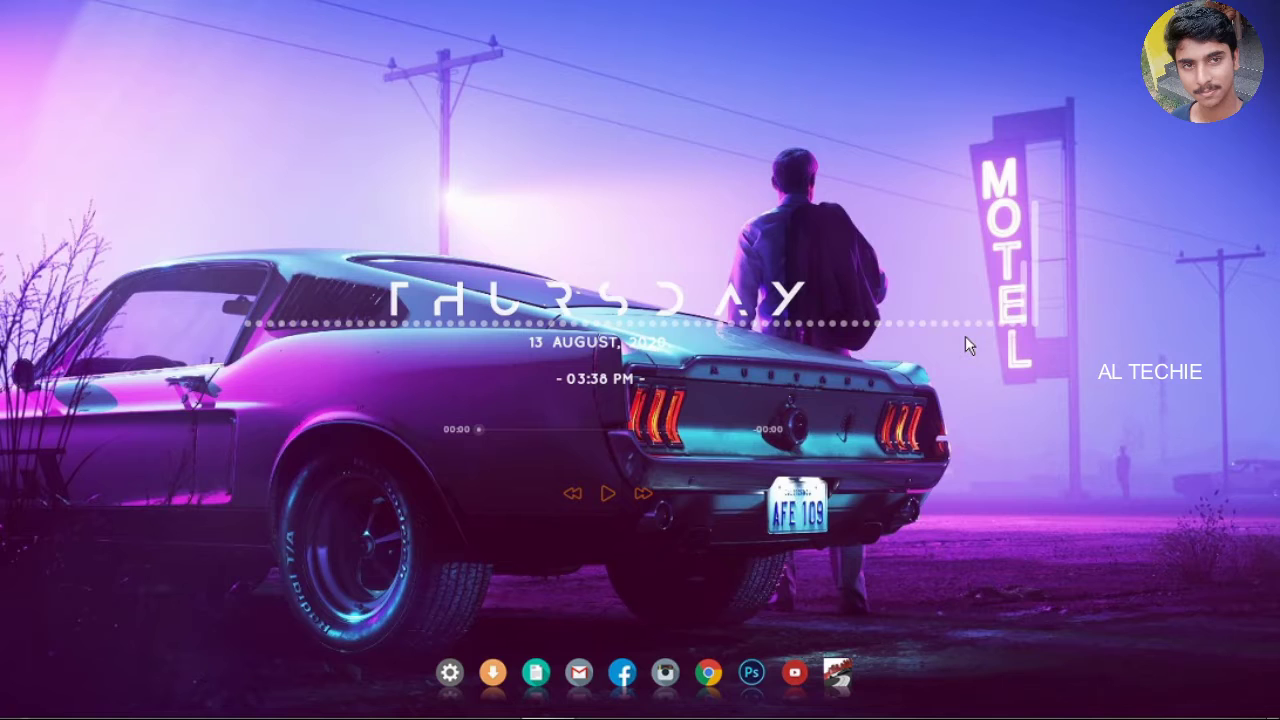
key("super")
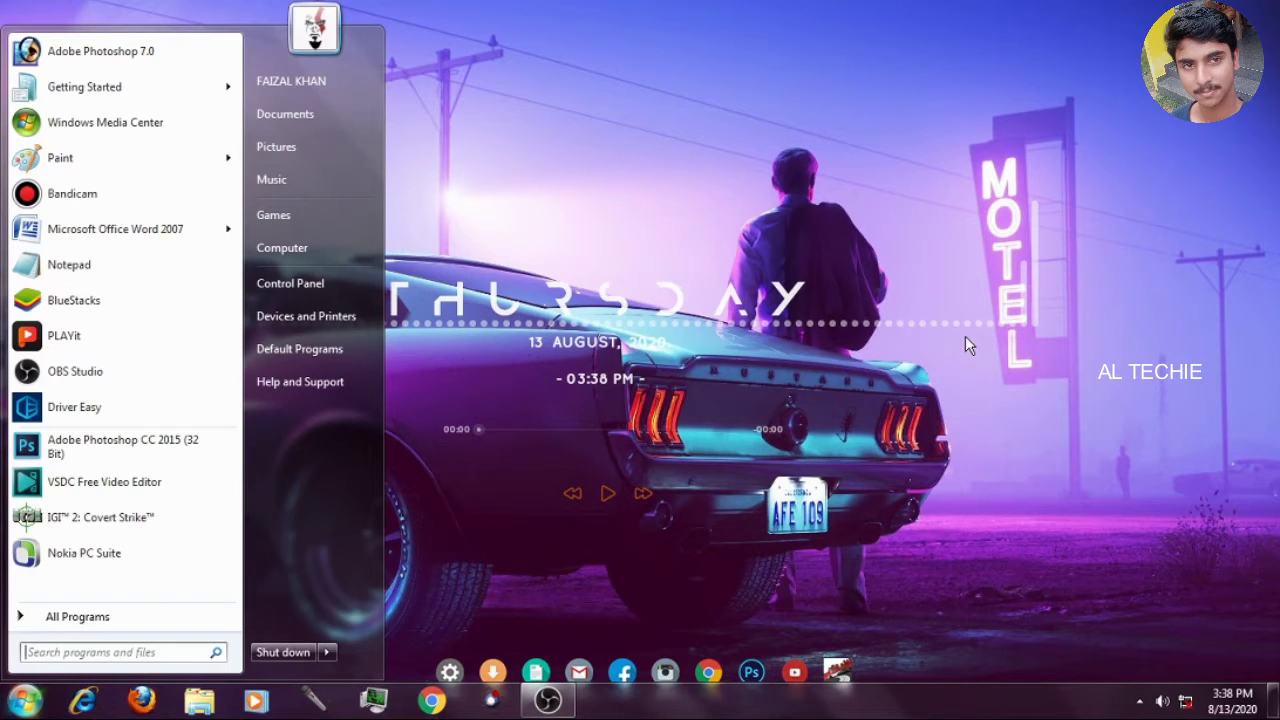
key("super")
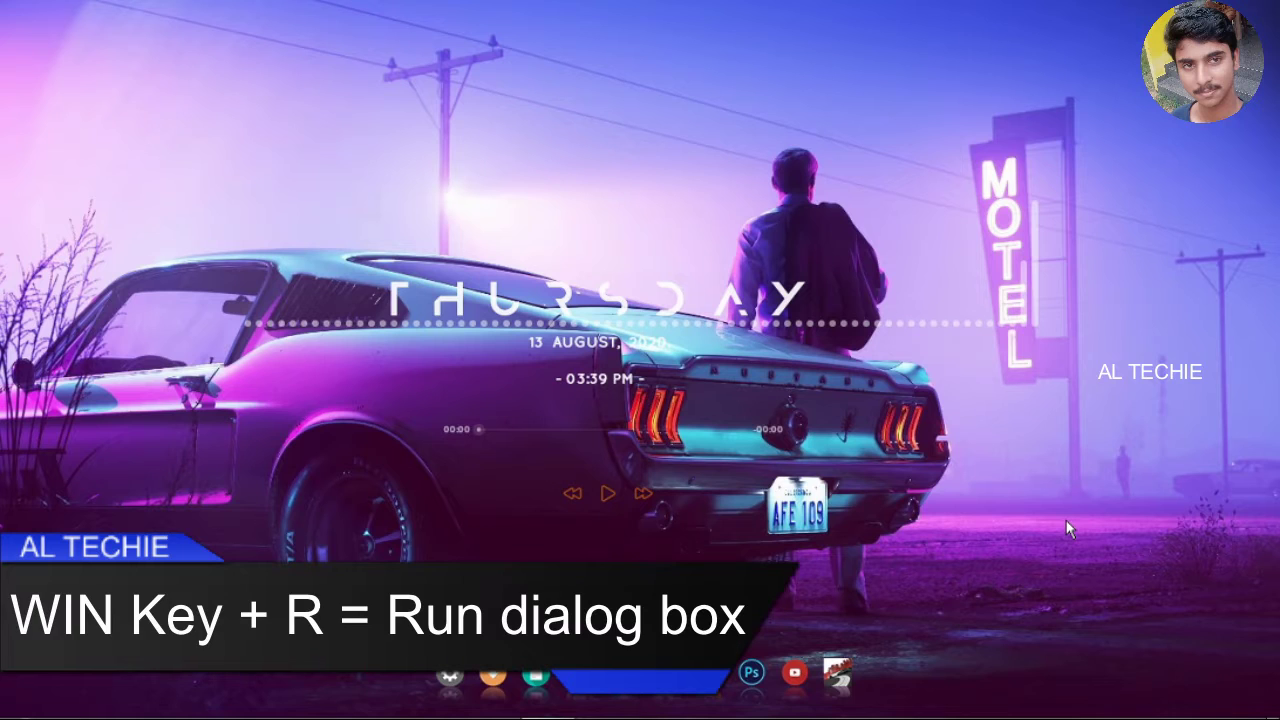
Launch Command Prompt by running cmd from the Run dialog, and close its window.
key("super+r")
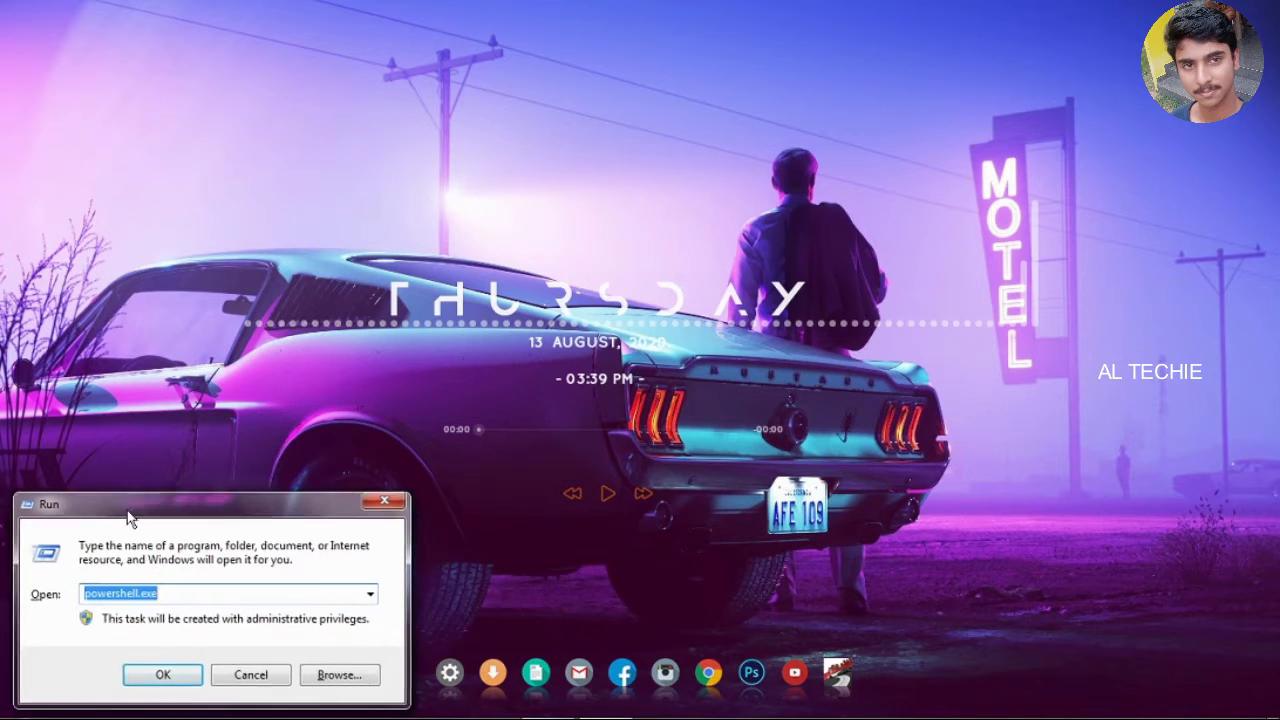
left_click_drag(128, 518, 582, 287)
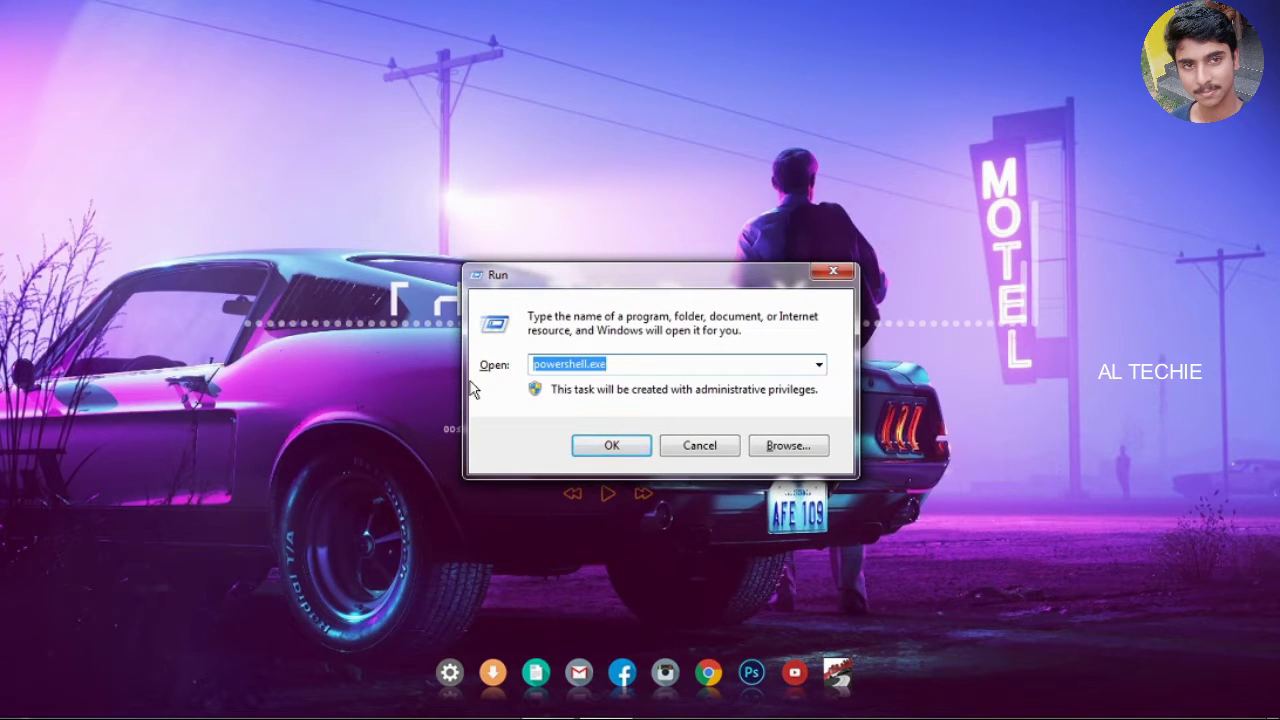
left_click(605, 365)
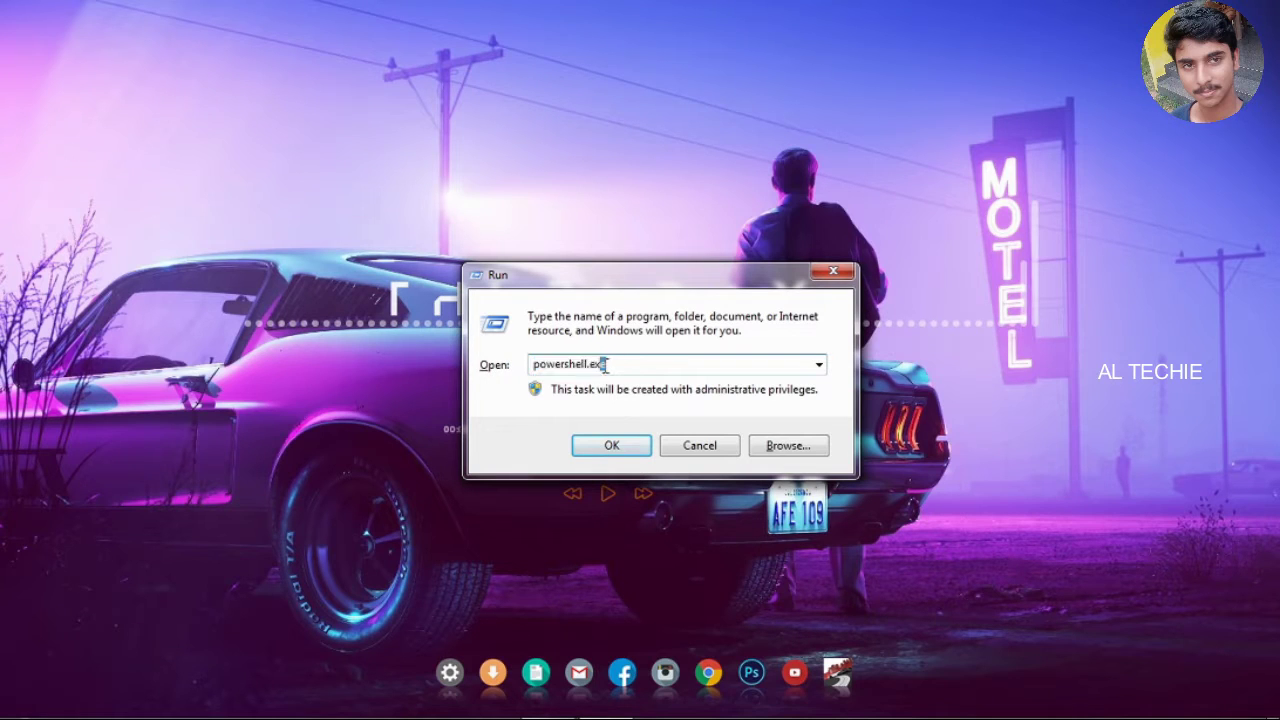
left_click_drag(605, 365, 522, 364)
key("BackSpace")
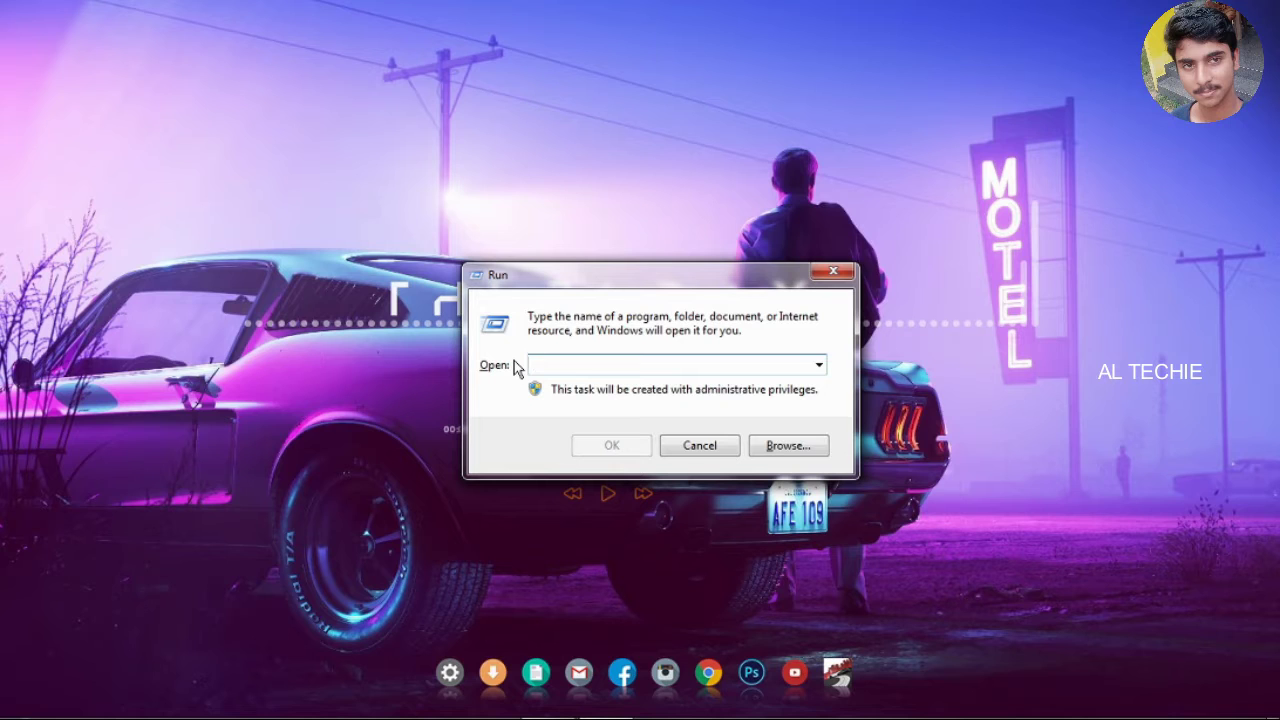
type("cmd")
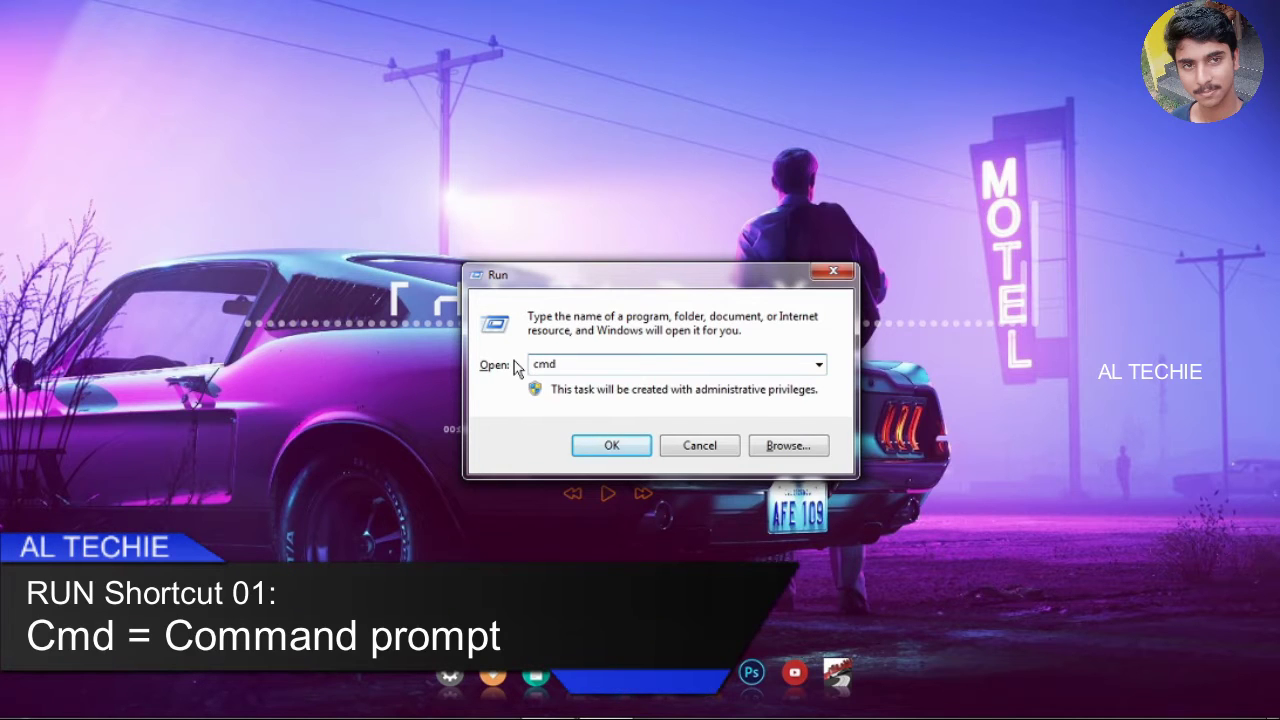
key("Return")
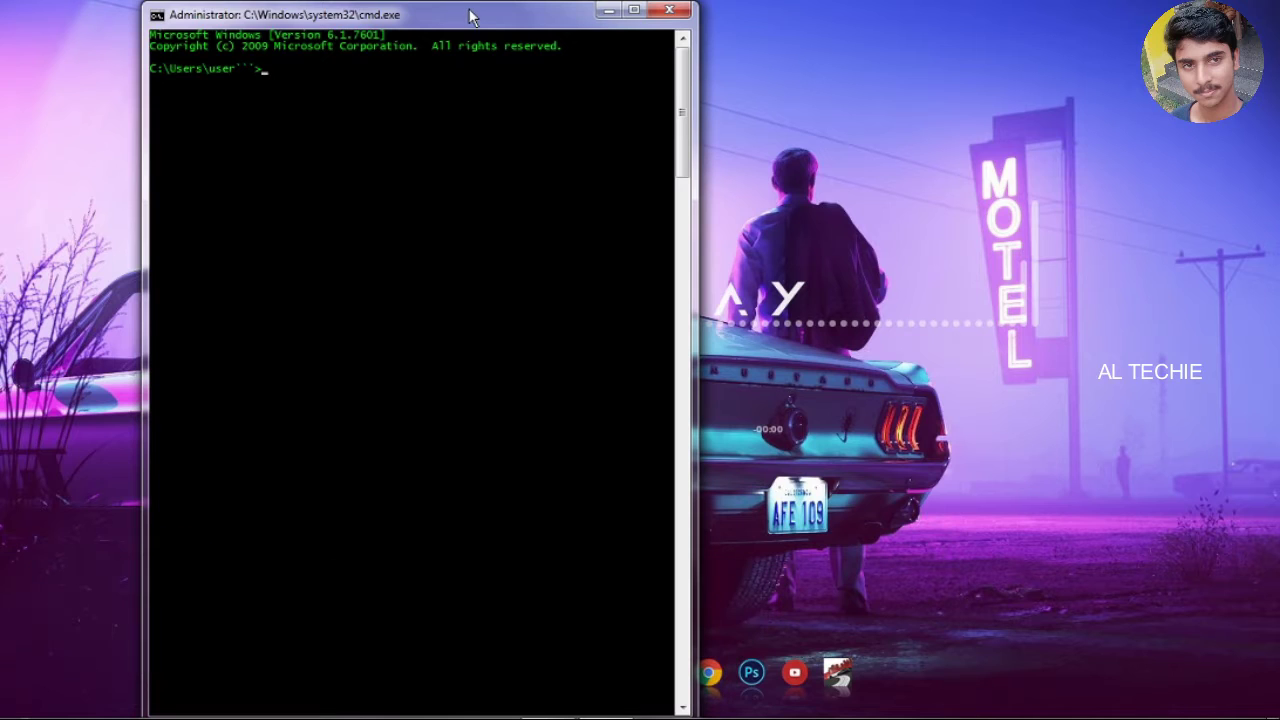
left_click_drag(436, 22, 546, 22)
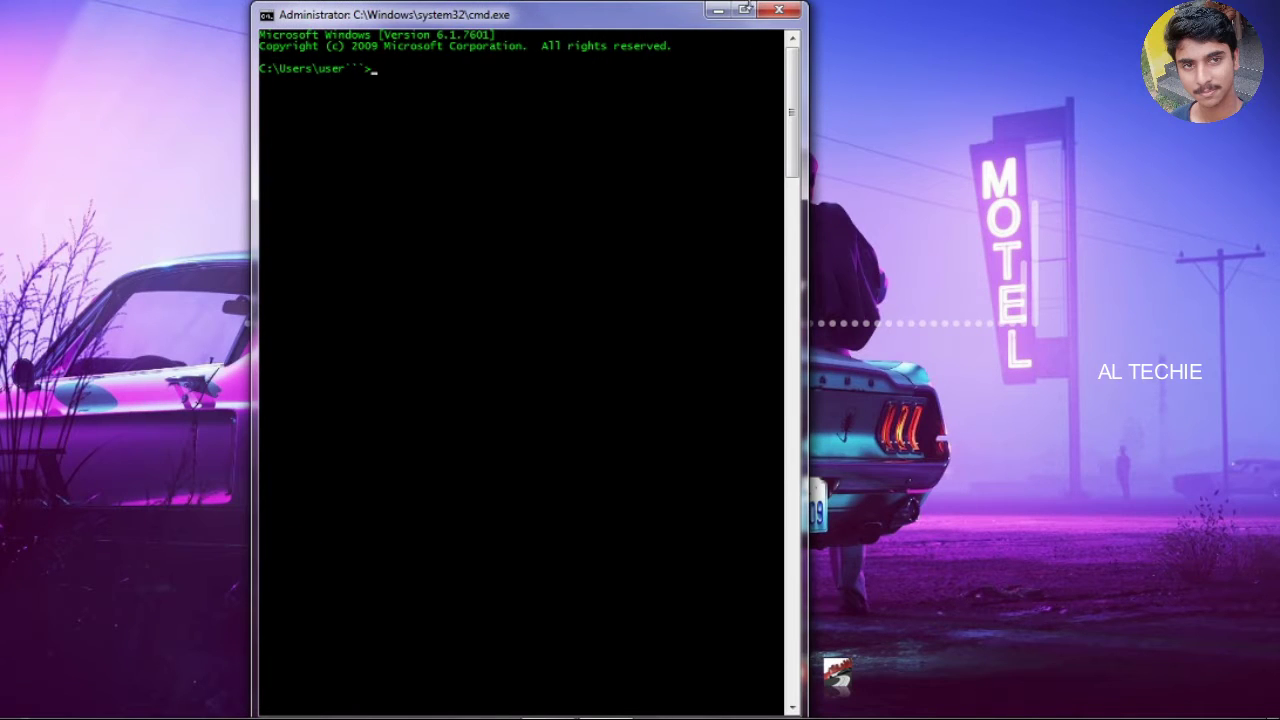
left_click(781, 12)
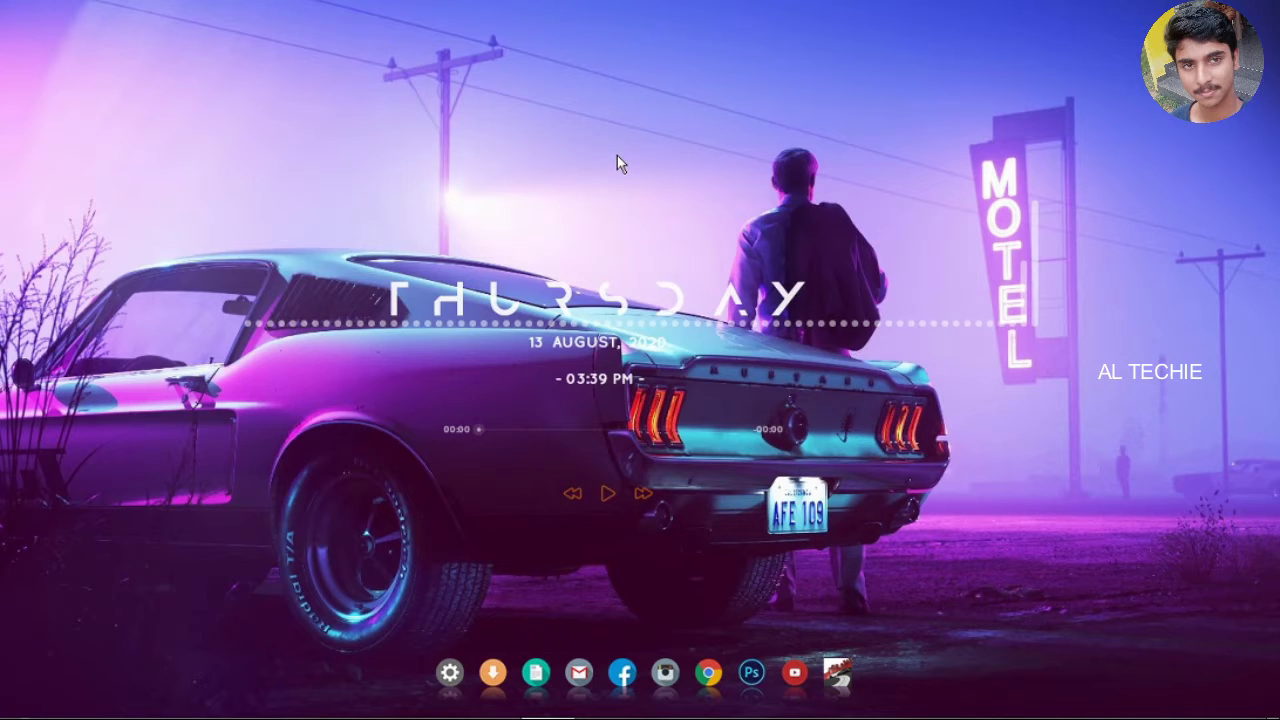
Launch Windows Explorer by running explorer.exe from the Run dialog, and close its window.
key("super+r")
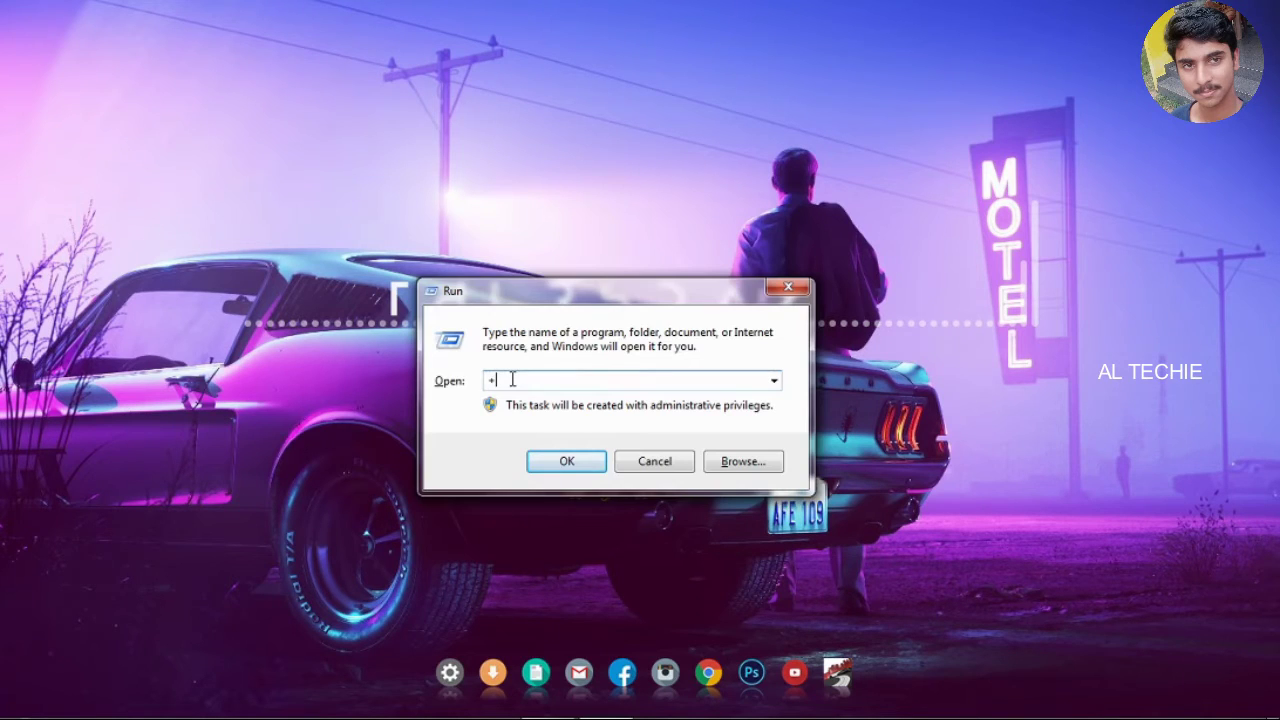
key("BackSpace")
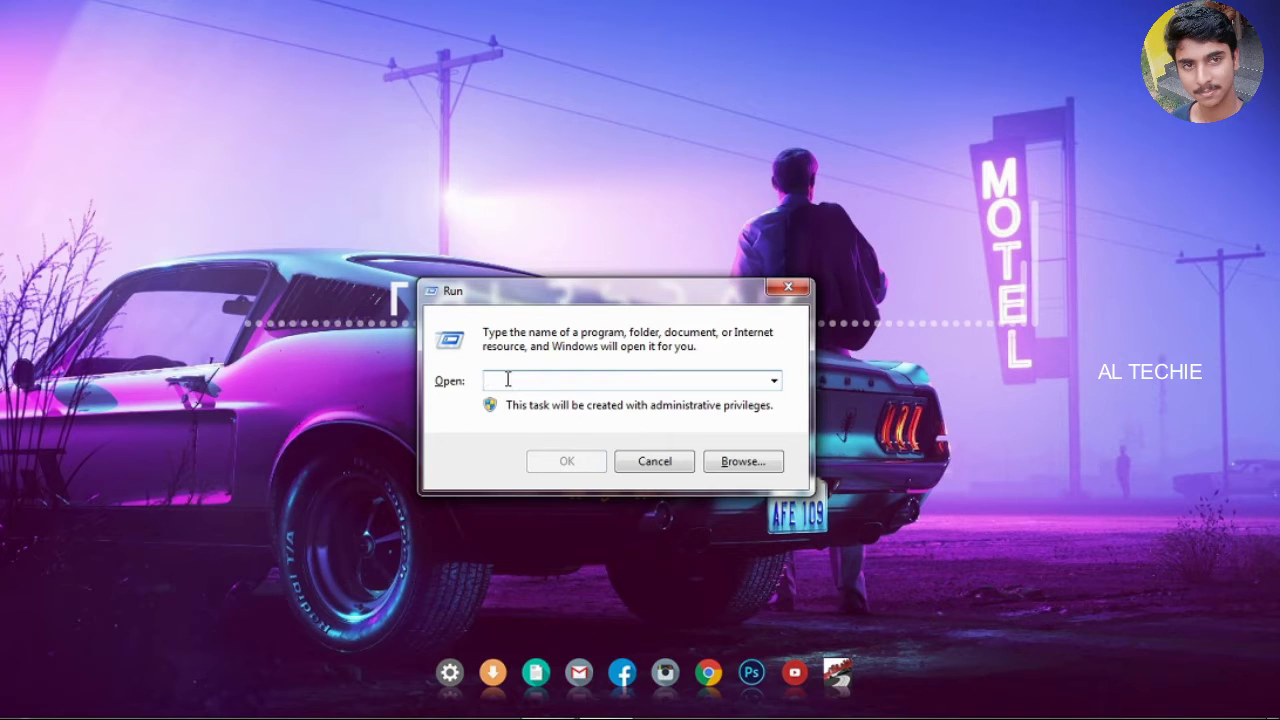
type("exp")
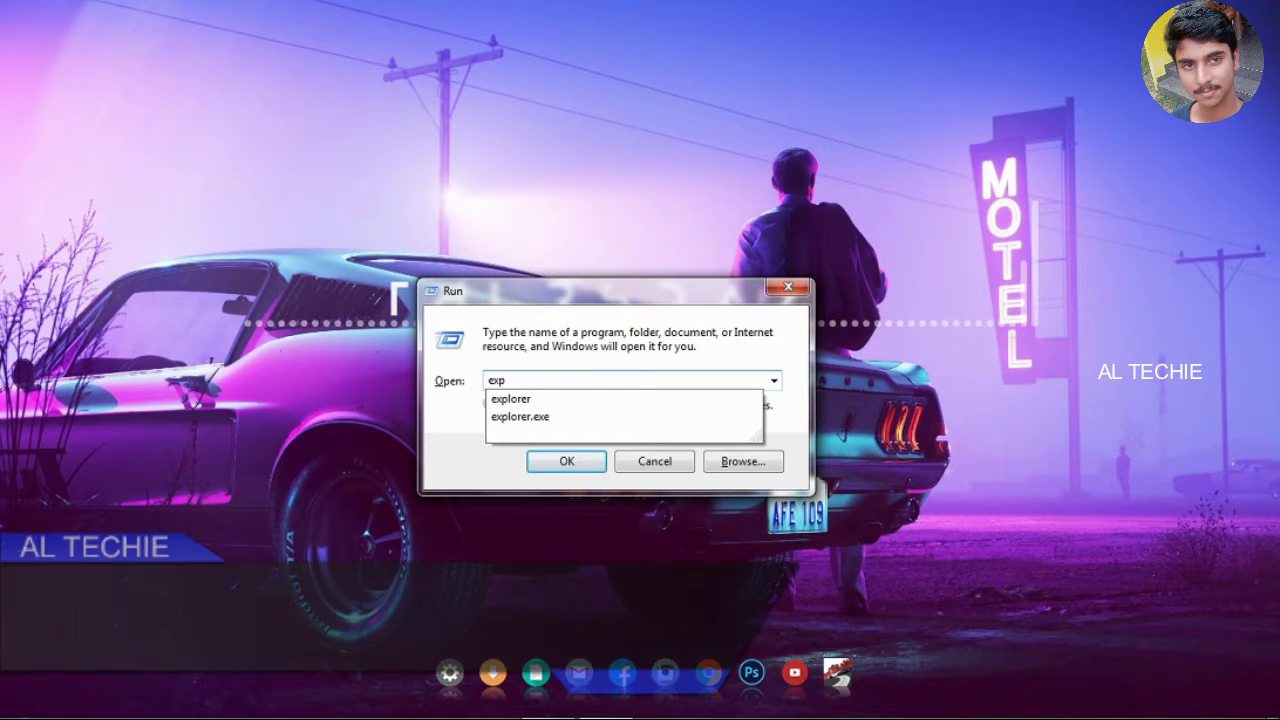
left_click(519, 416)
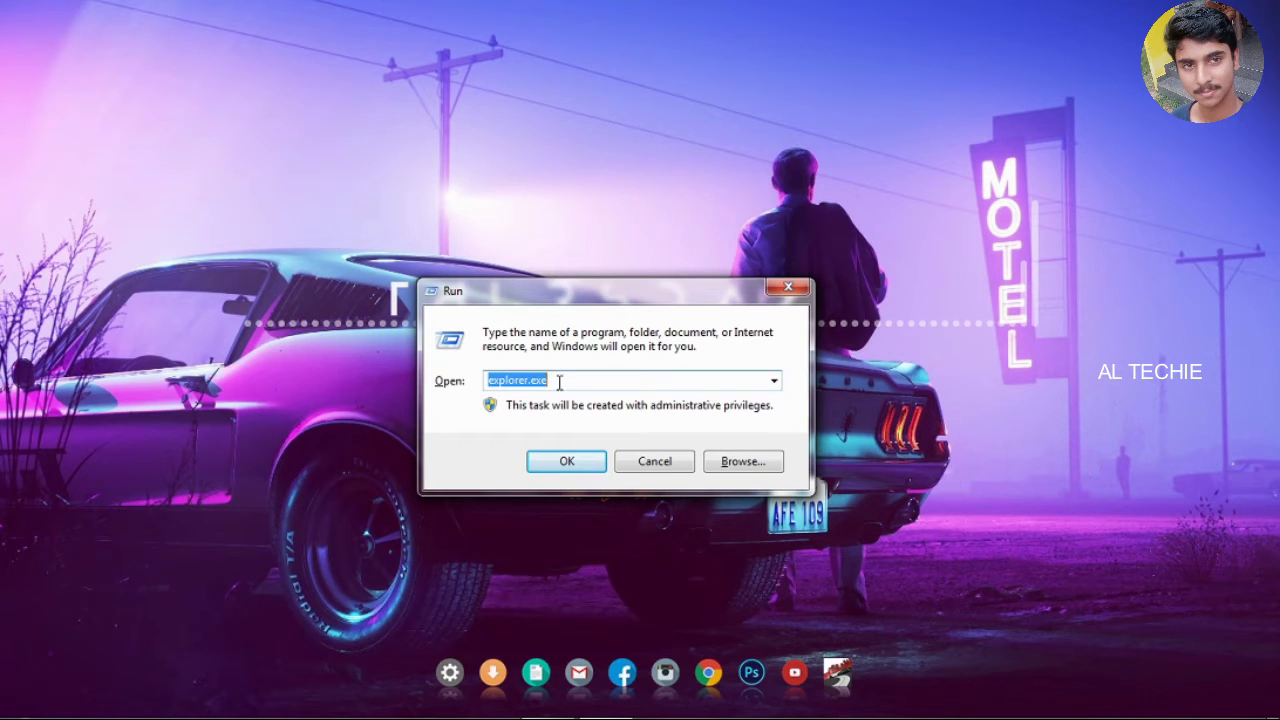
key("Return")
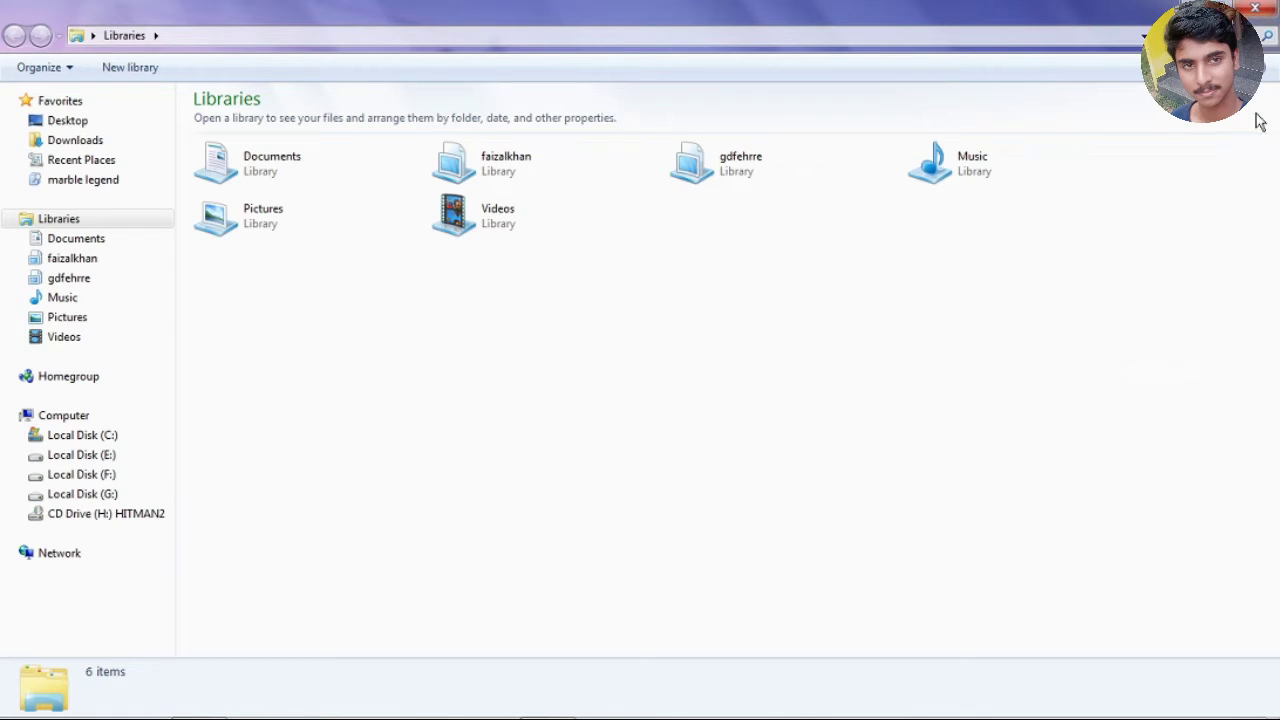
left_click(1256, 8)
Launch Calculator by running calc from the Run dialog, and reposition its window on the desktop.
key("super+r")
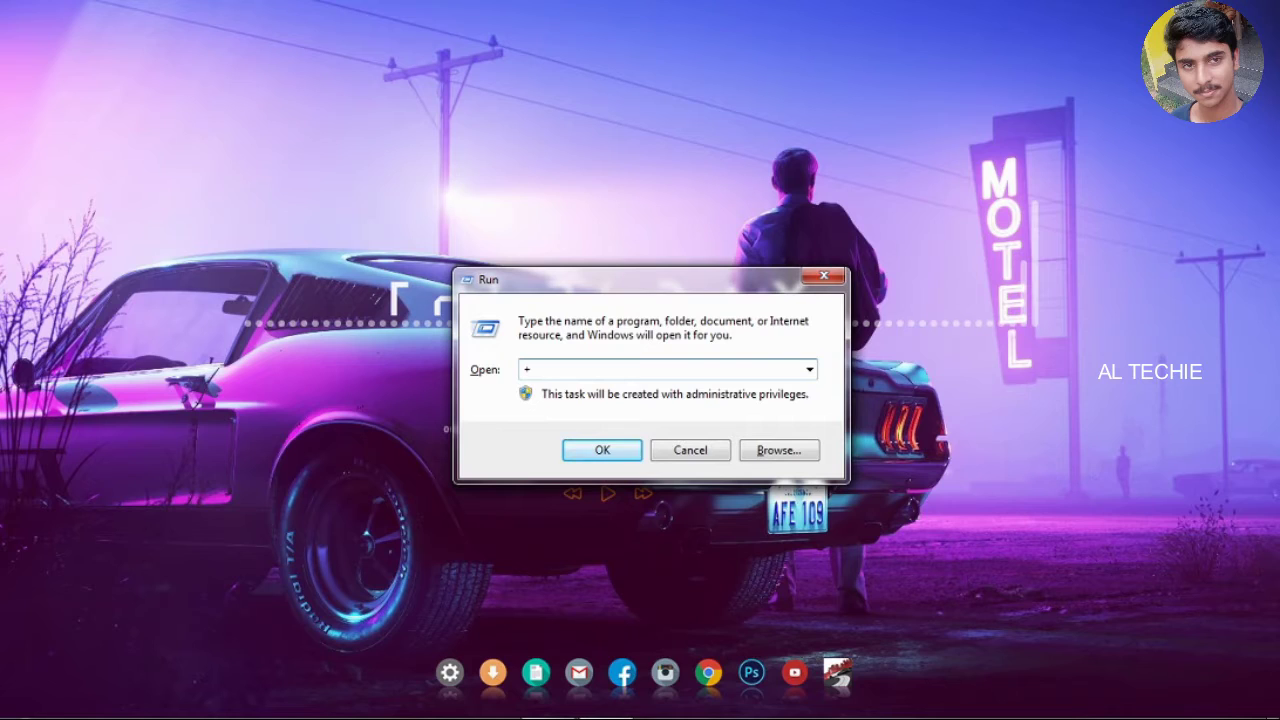
key("BackSpace")
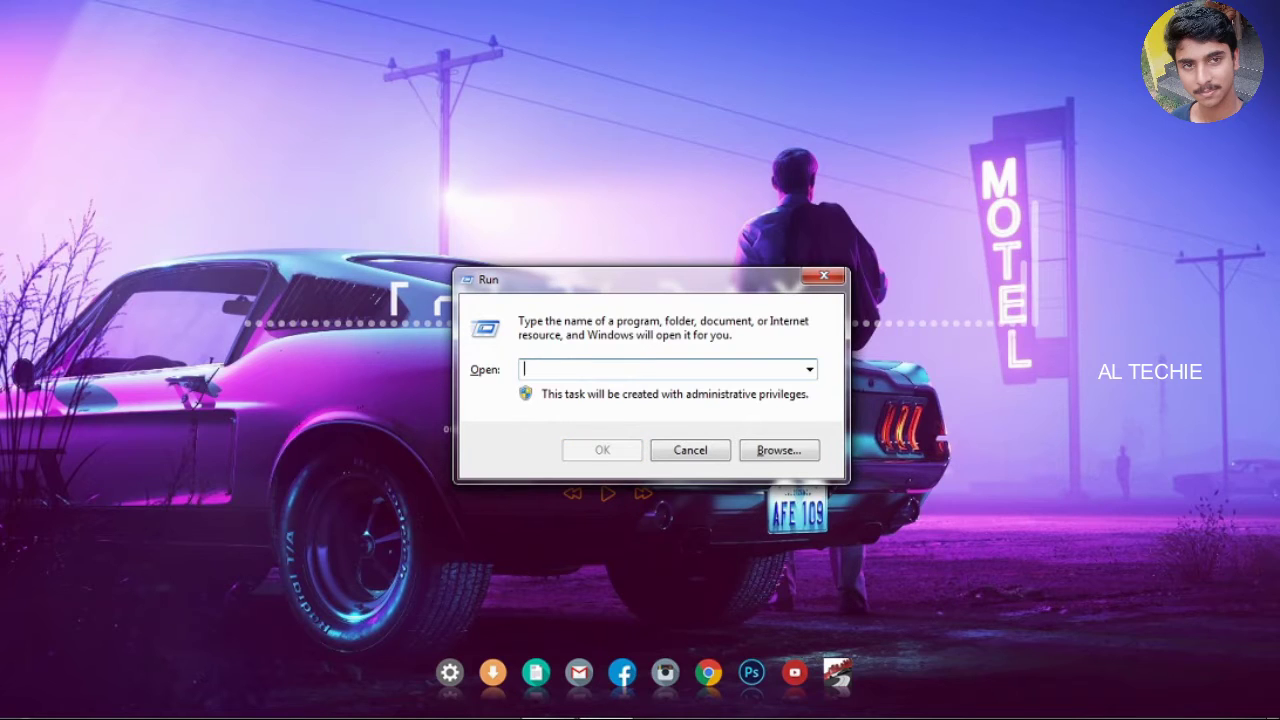
type("c")
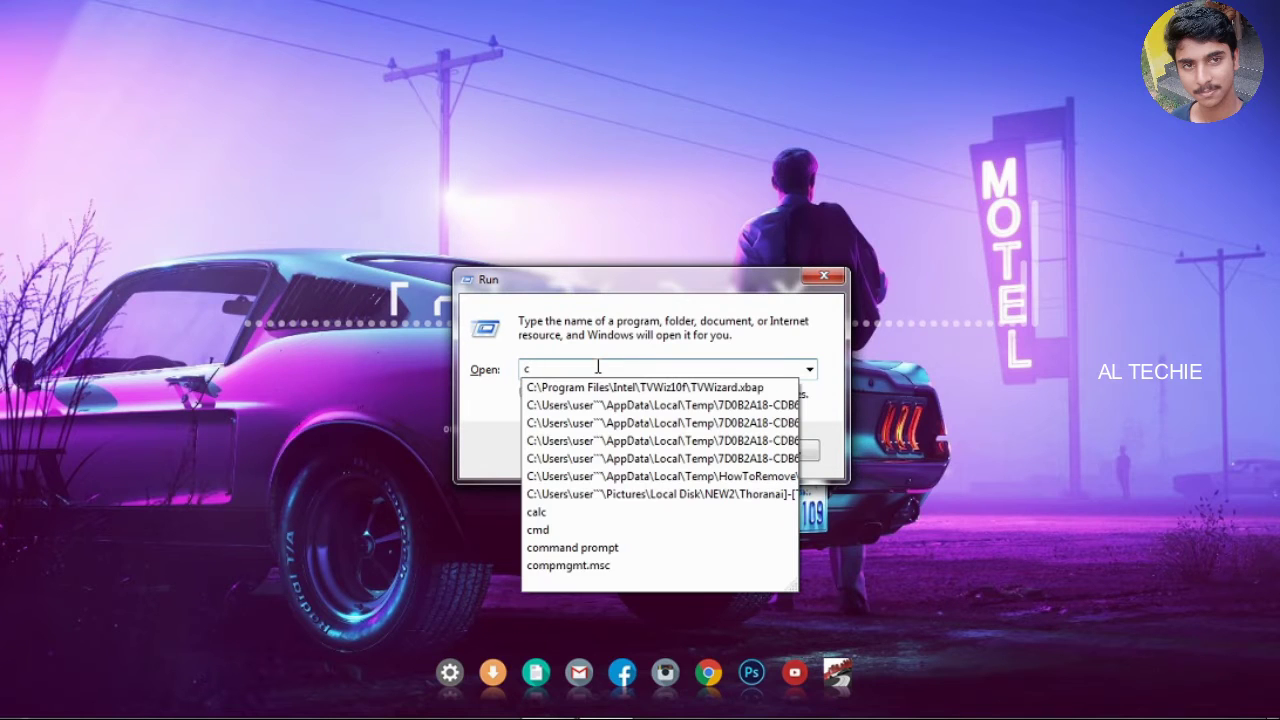
type("alc")
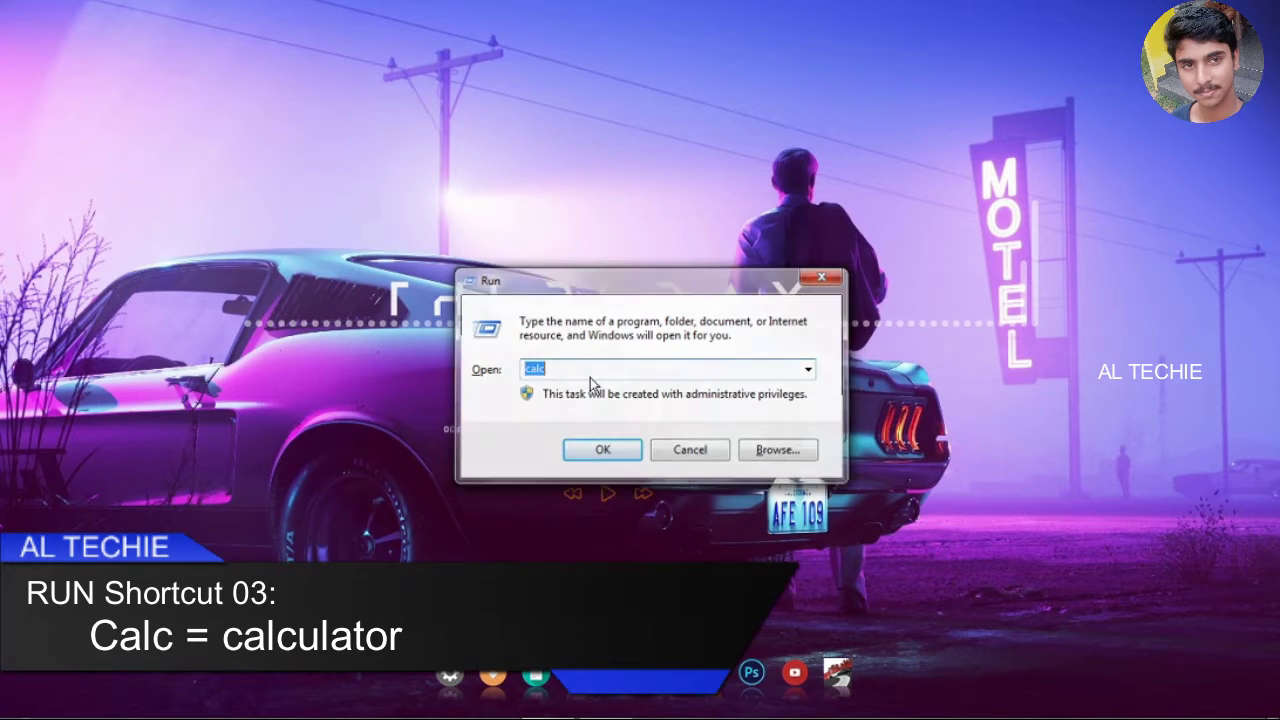
key("Return")
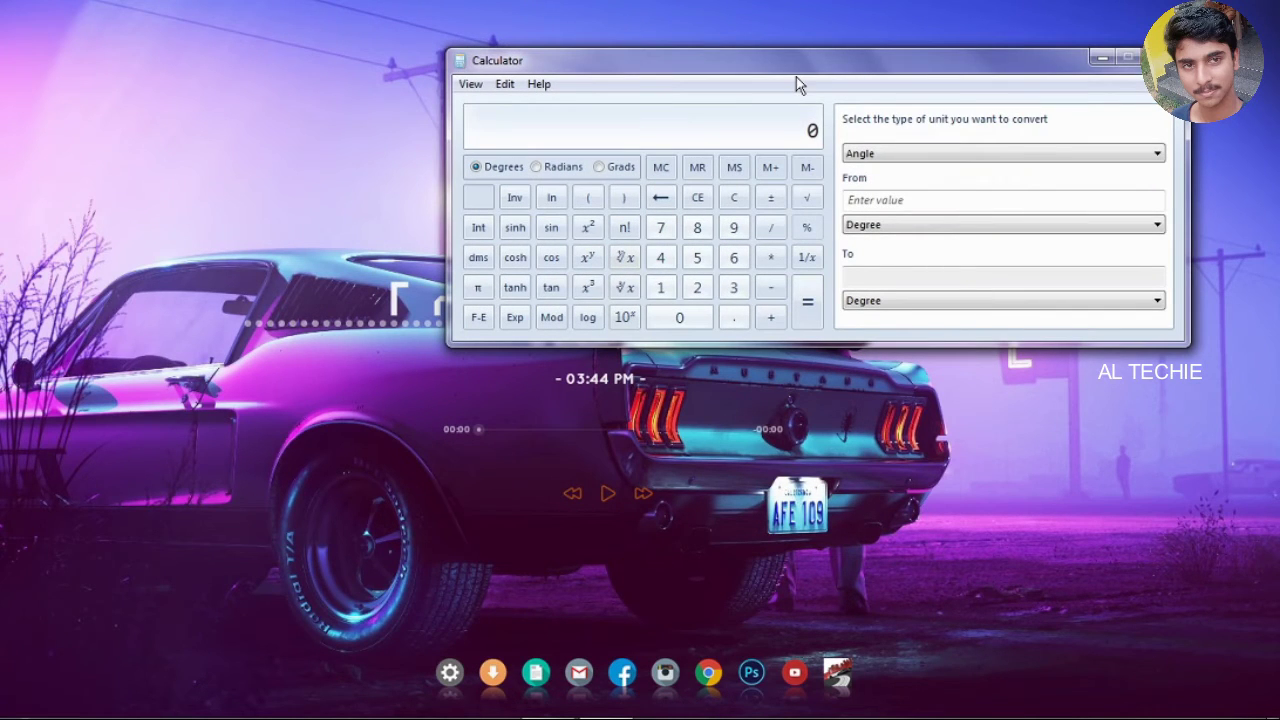
left_click_drag(938, 62, 860, 83)
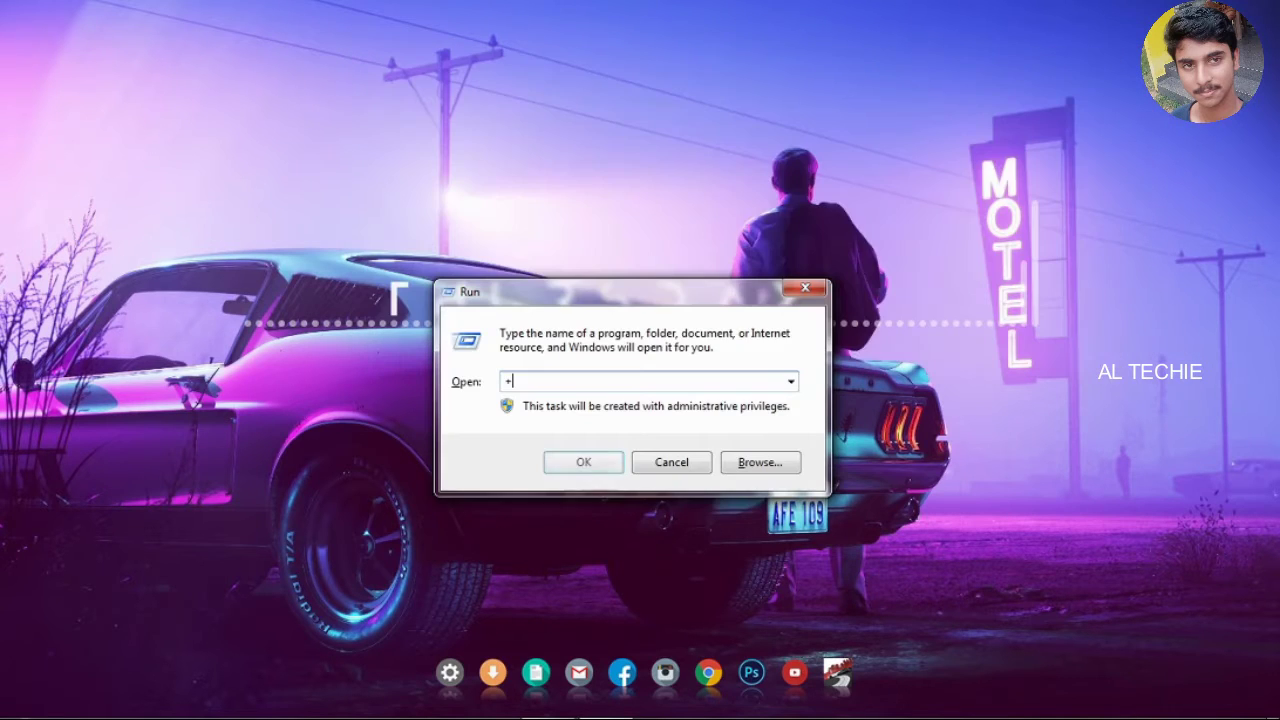
Launch Windows Task Manager by running taskmgr from the Run dialog, and reposition its window.
key("BackSpace")
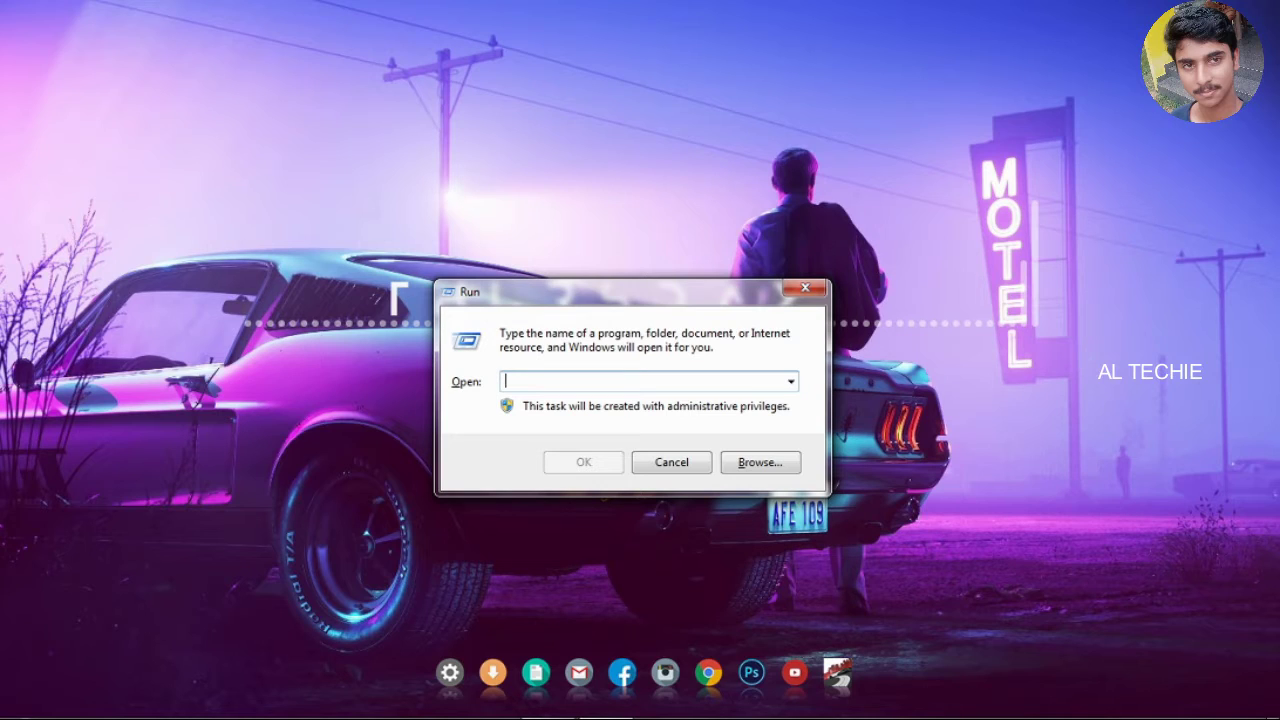
type("ta")
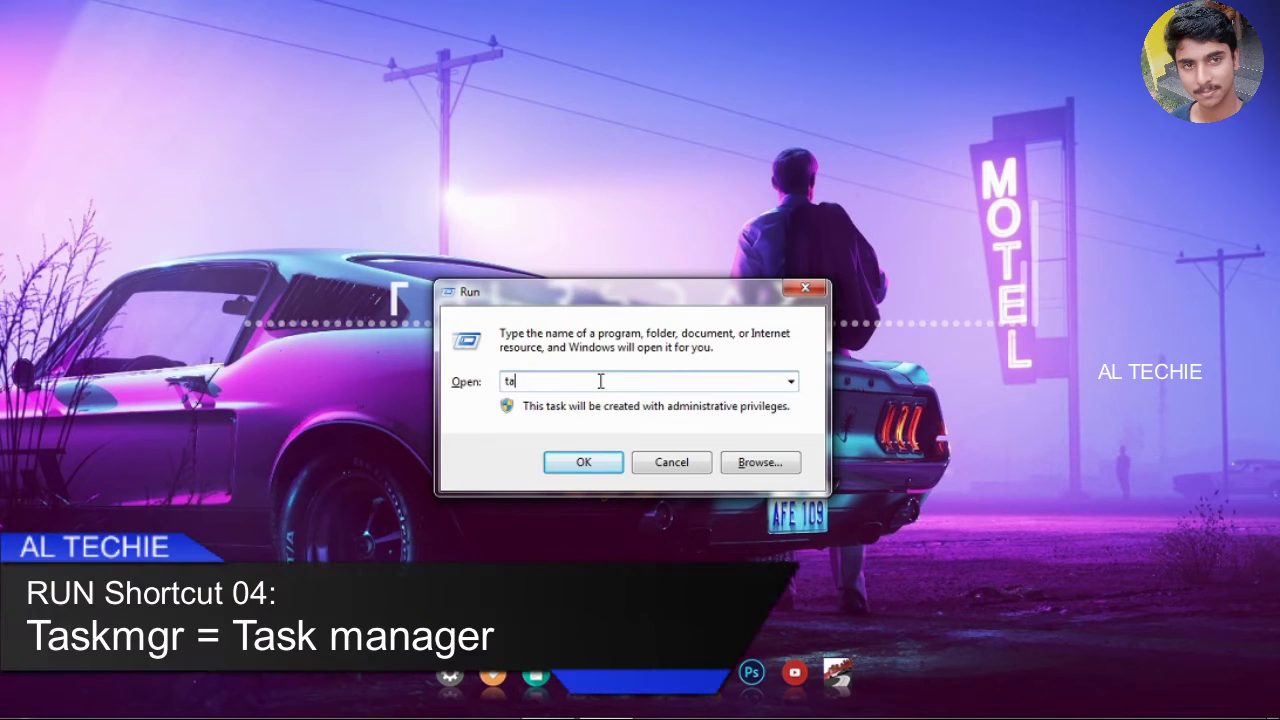
type("skmgr")
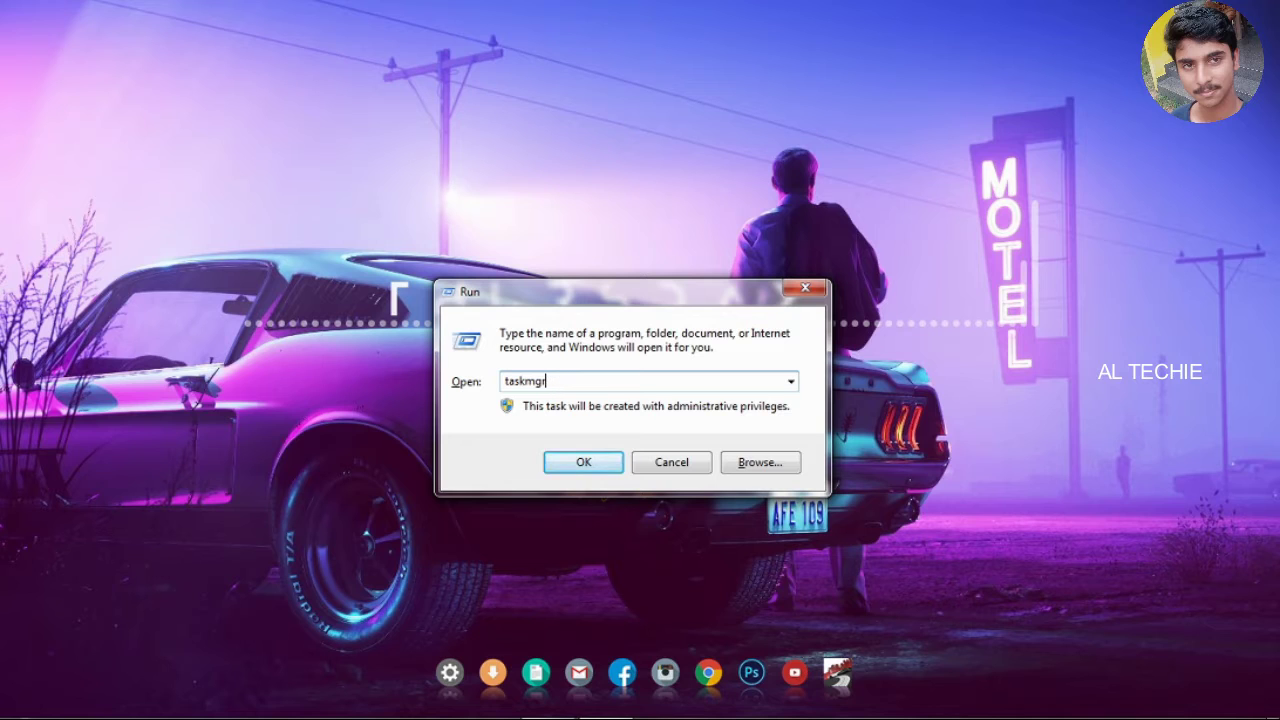
key("Return")
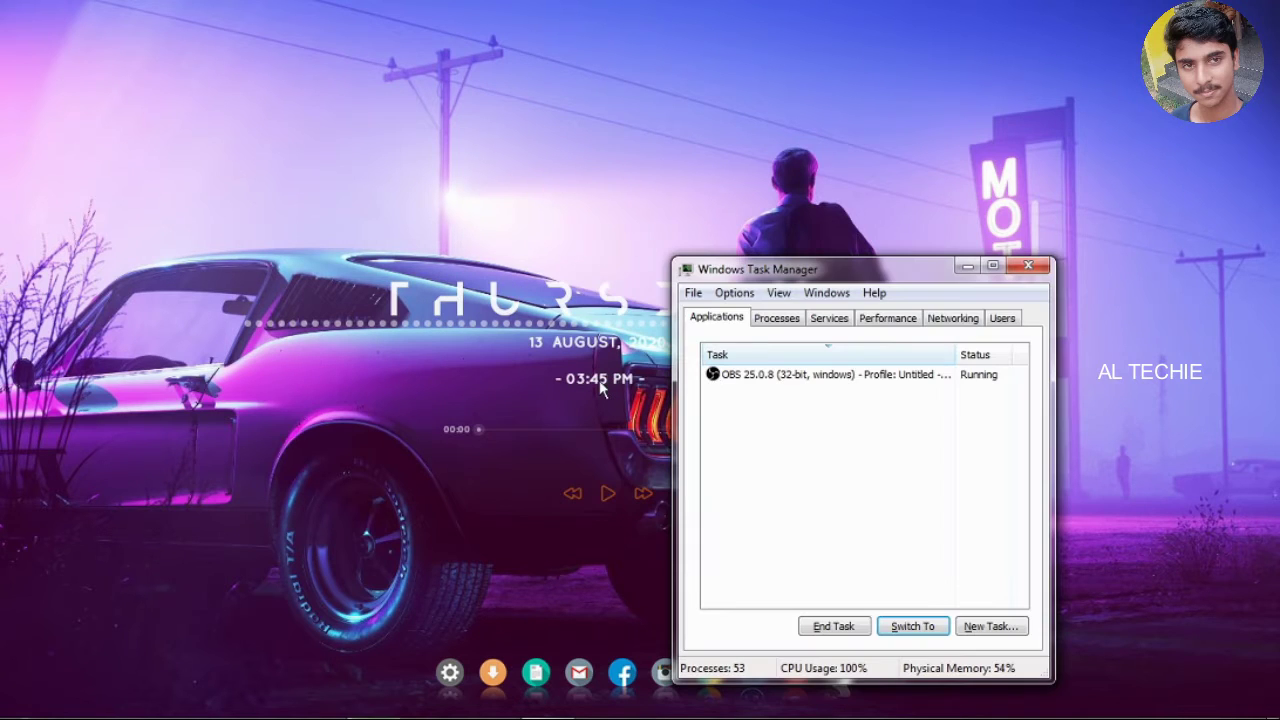
left_click_drag(805, 266, 706, 203)
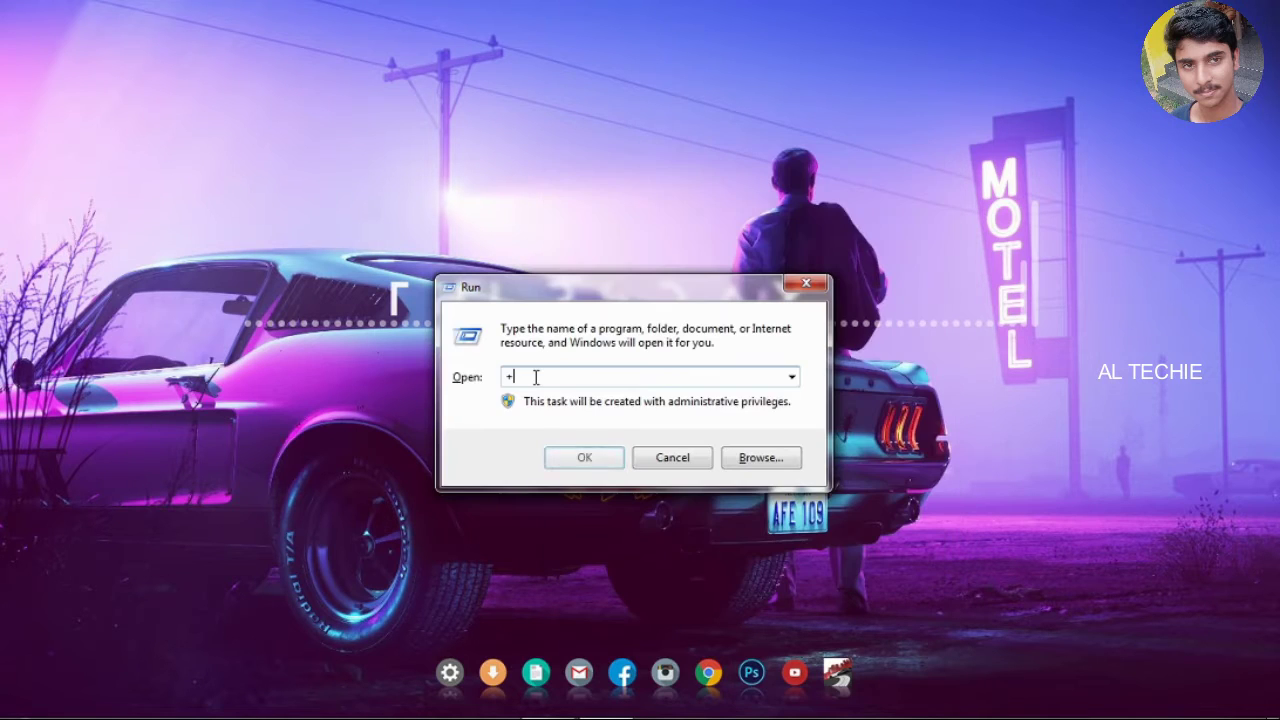
Launch Registry Editor by running regedit from the Run dialog, and close its window.
key("BackSpace")
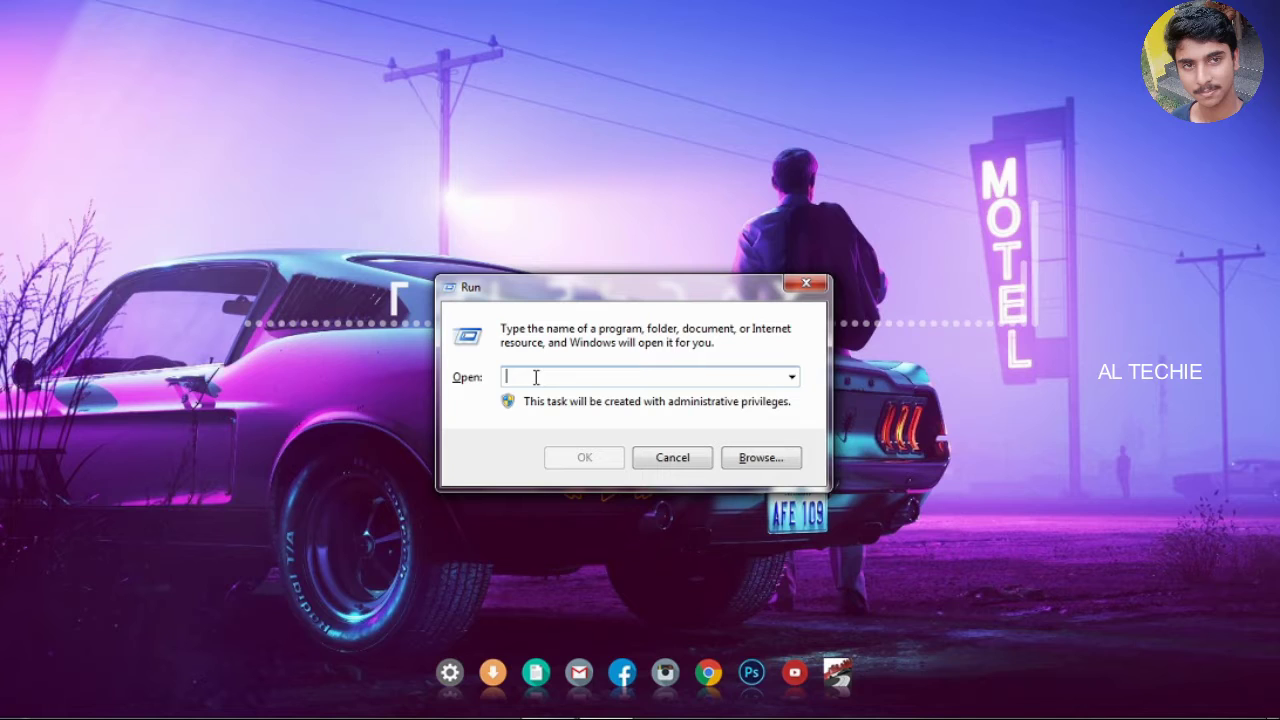
type("re")
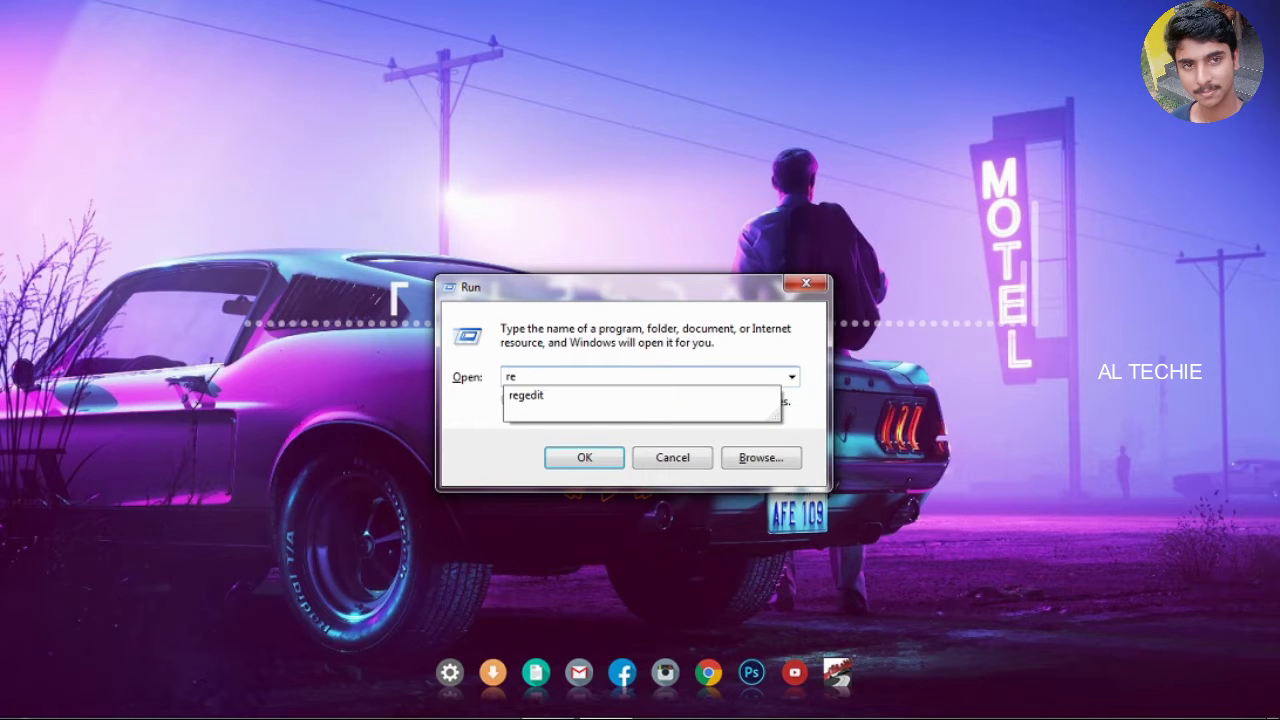
type("gedit")
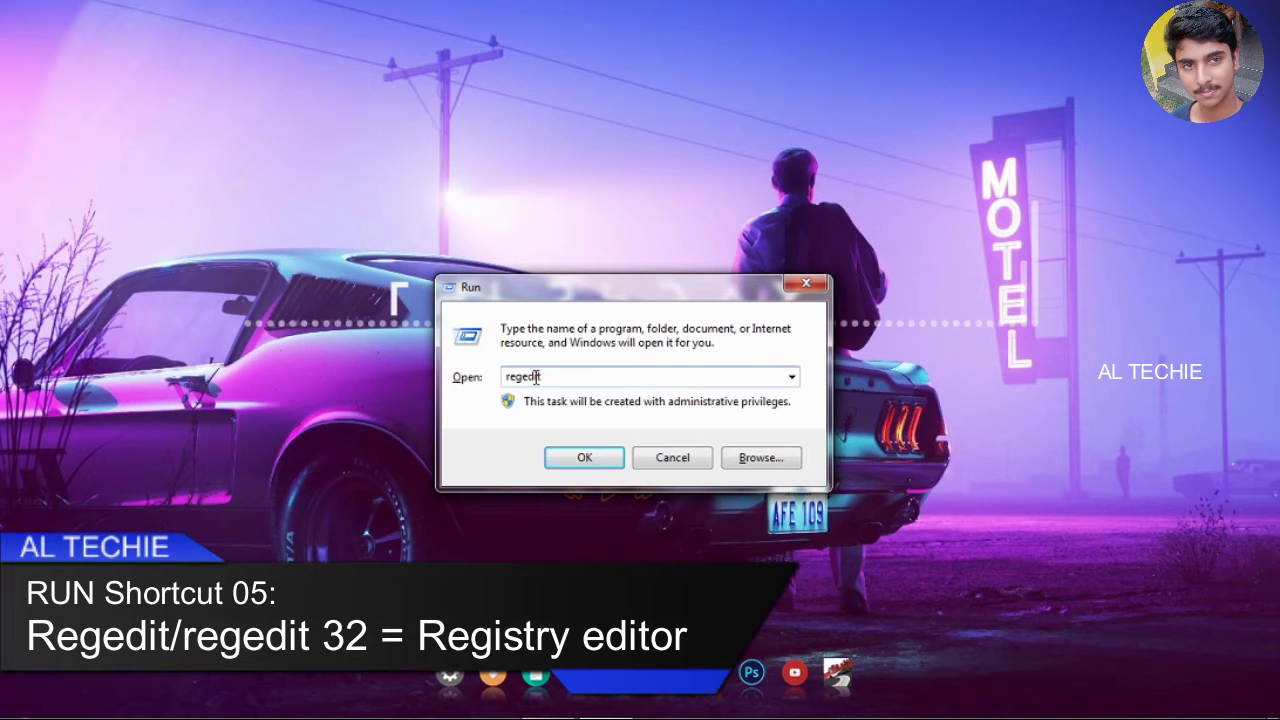
key("Return")
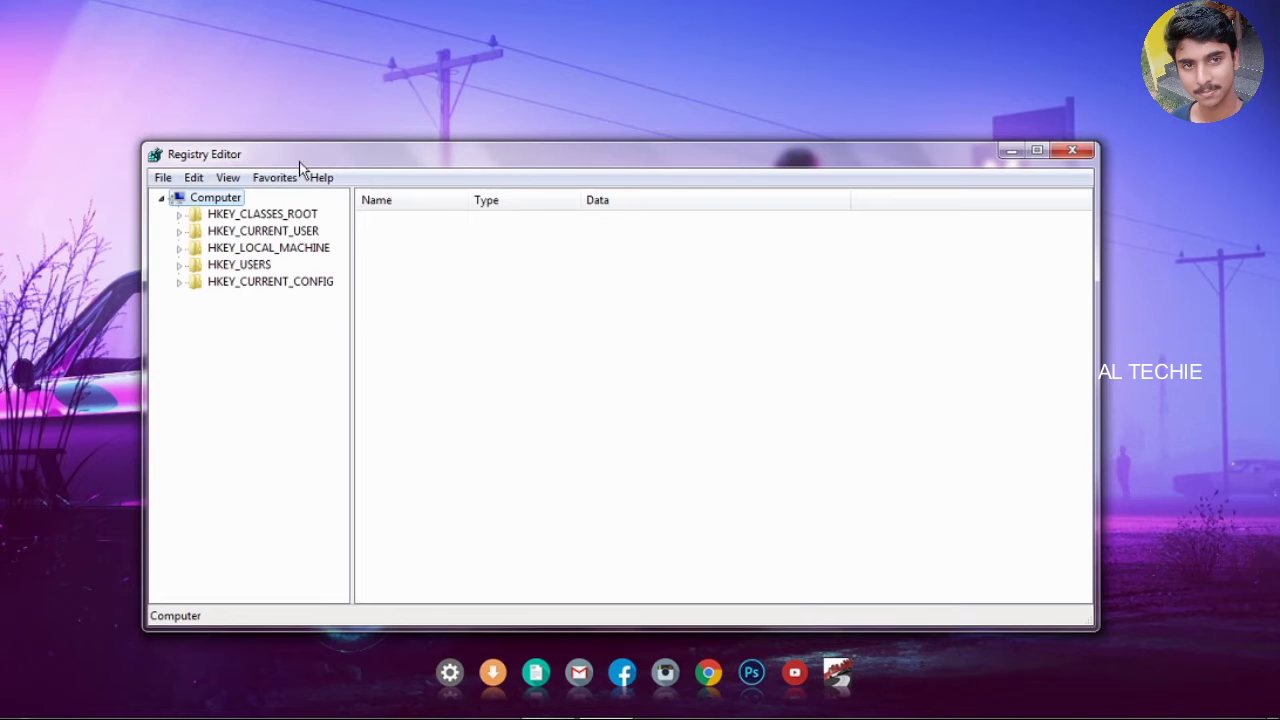
left_click_drag(298, 162, 355, 95)
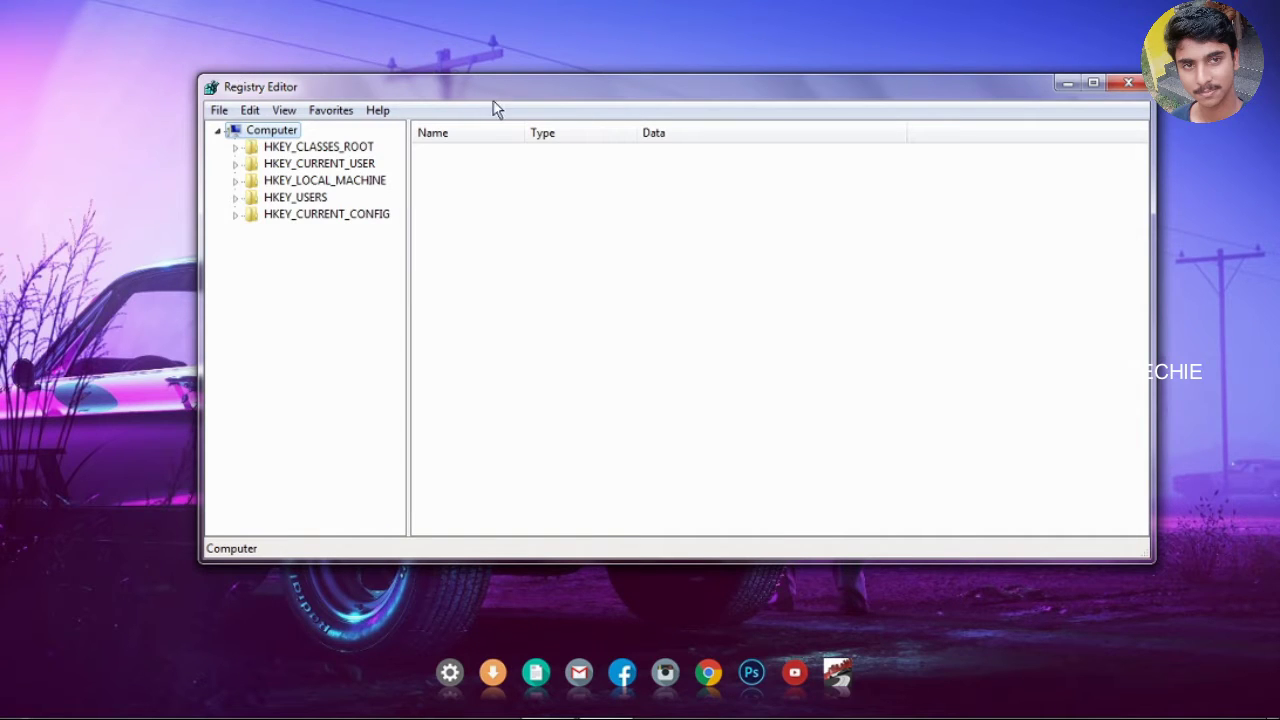
left_click(1126, 84)
Launch Programs and Features by running appwiz.cpl from the Run dialog.
key("super+r")
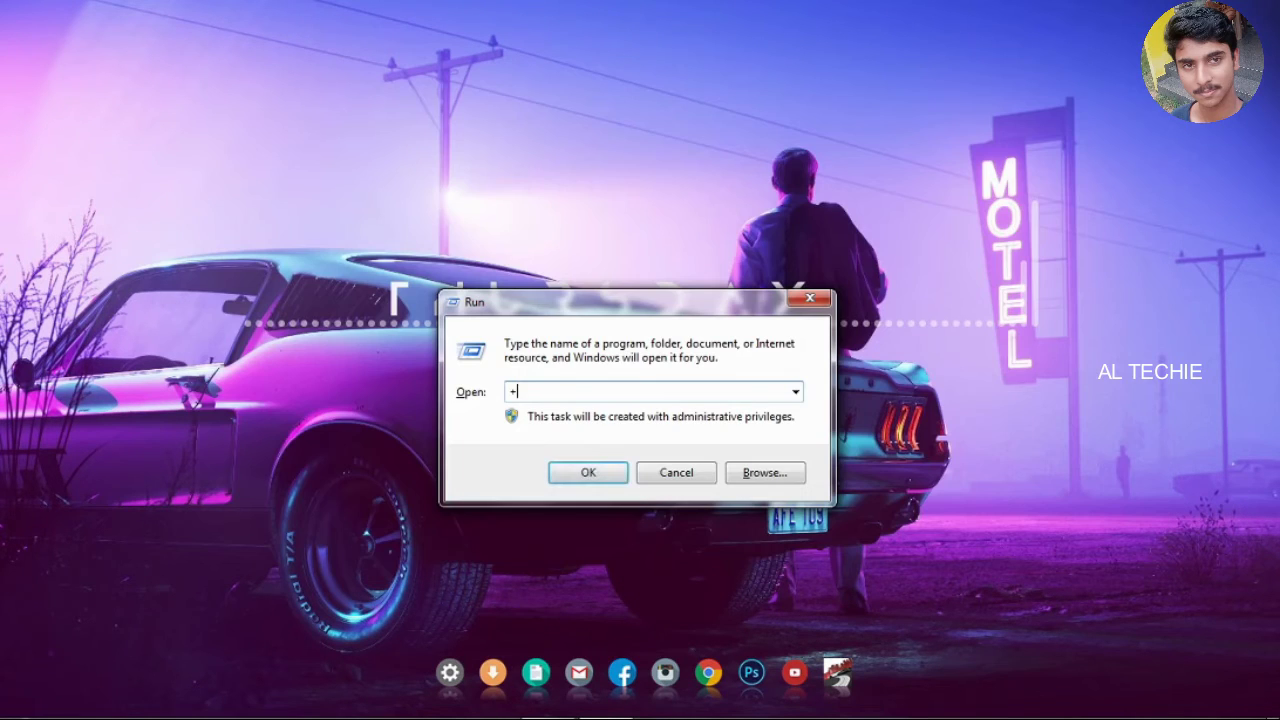
key("BackSpace")
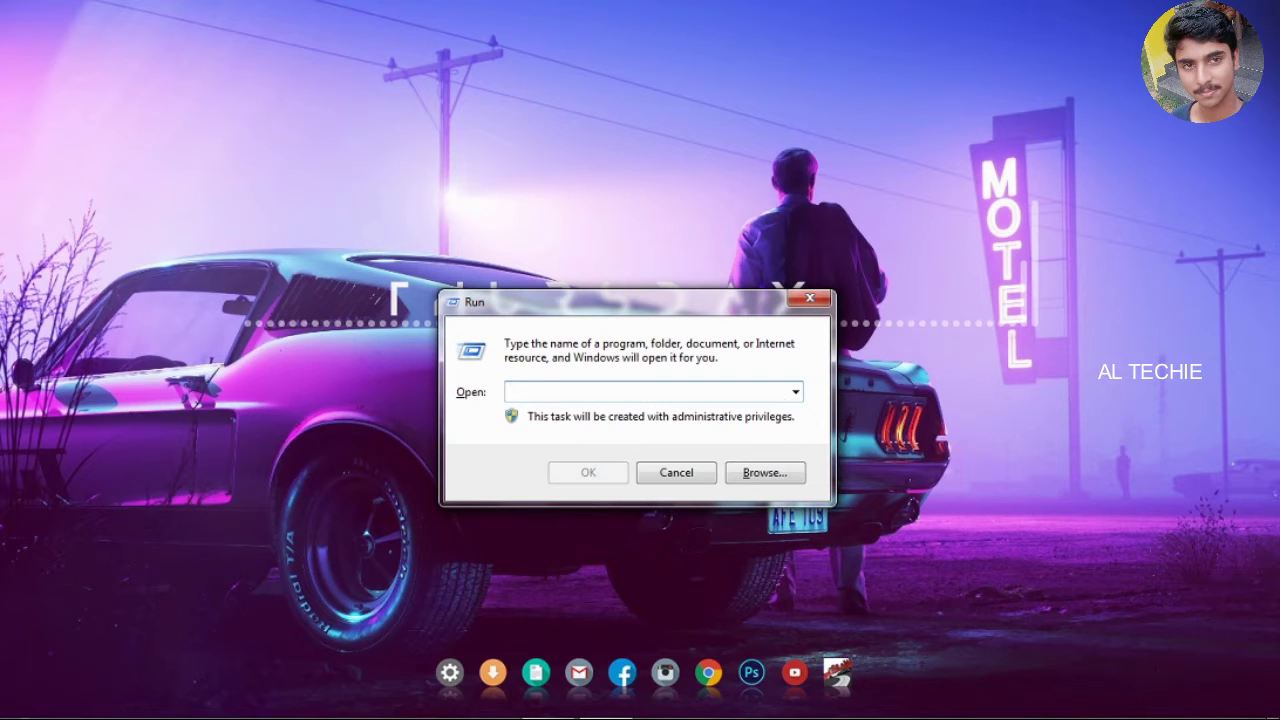
type("ap")
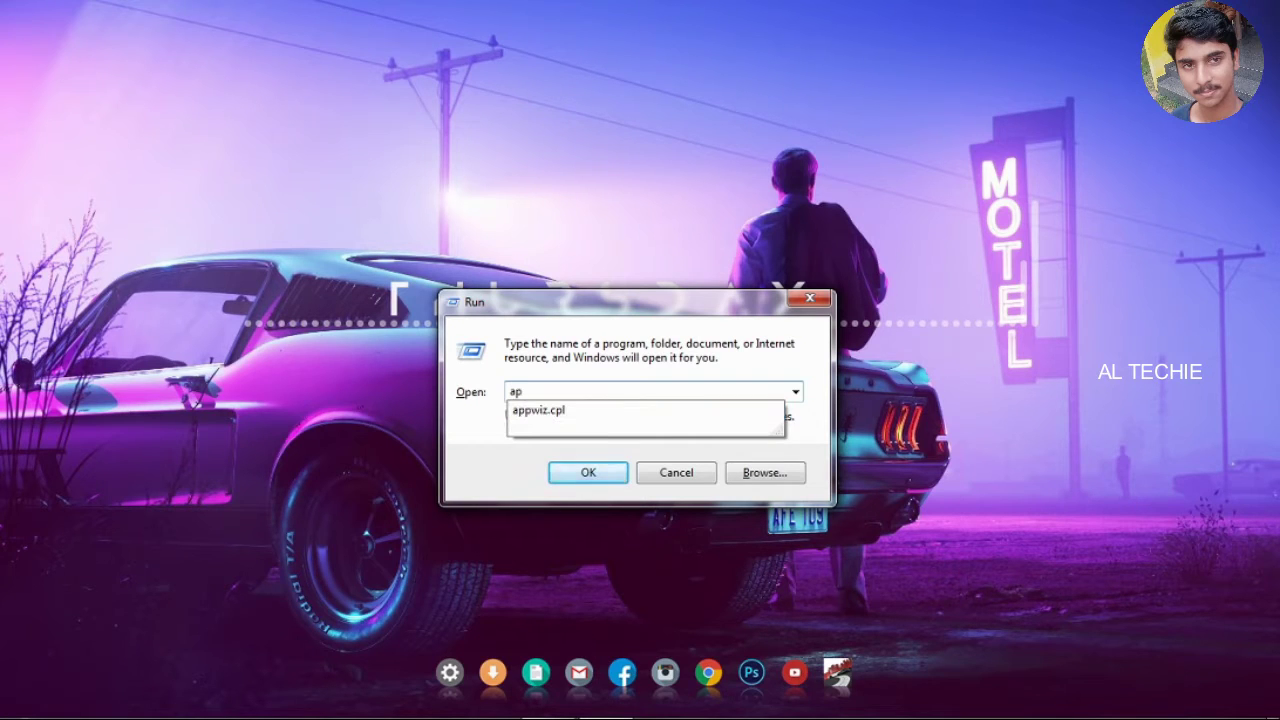
type("pwiz.c")
left_click(540, 410)
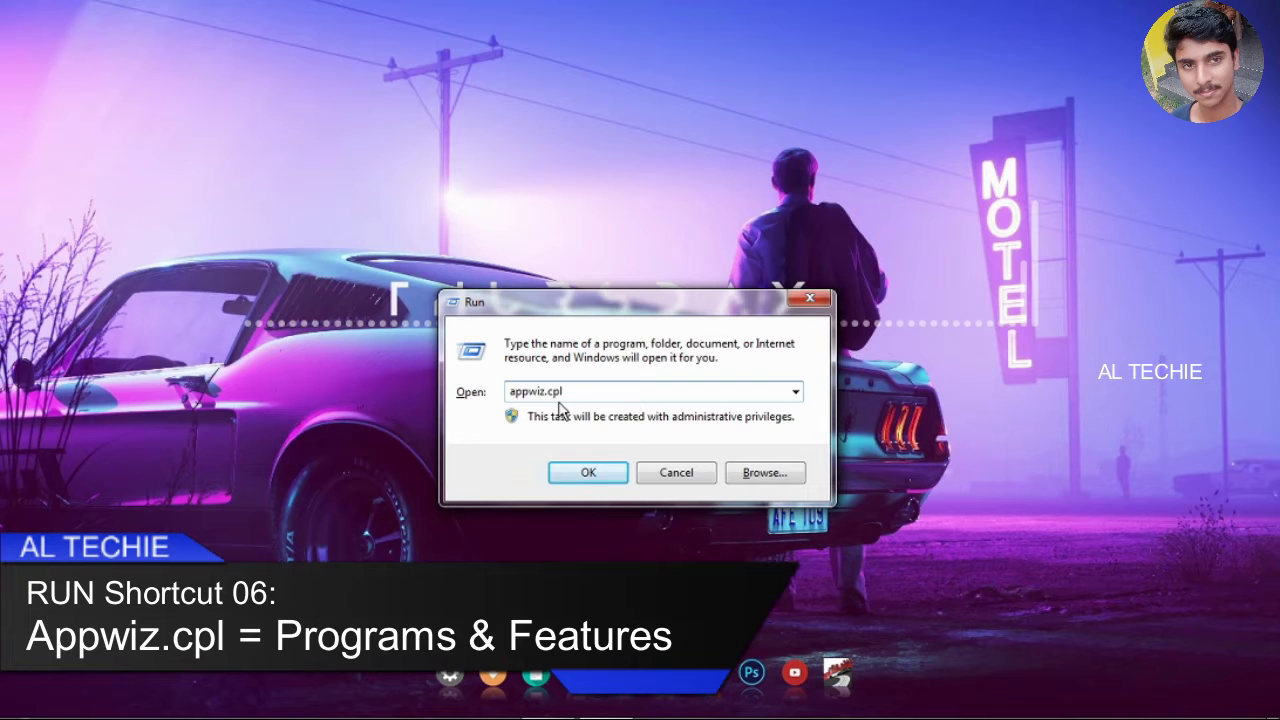
key("Return")
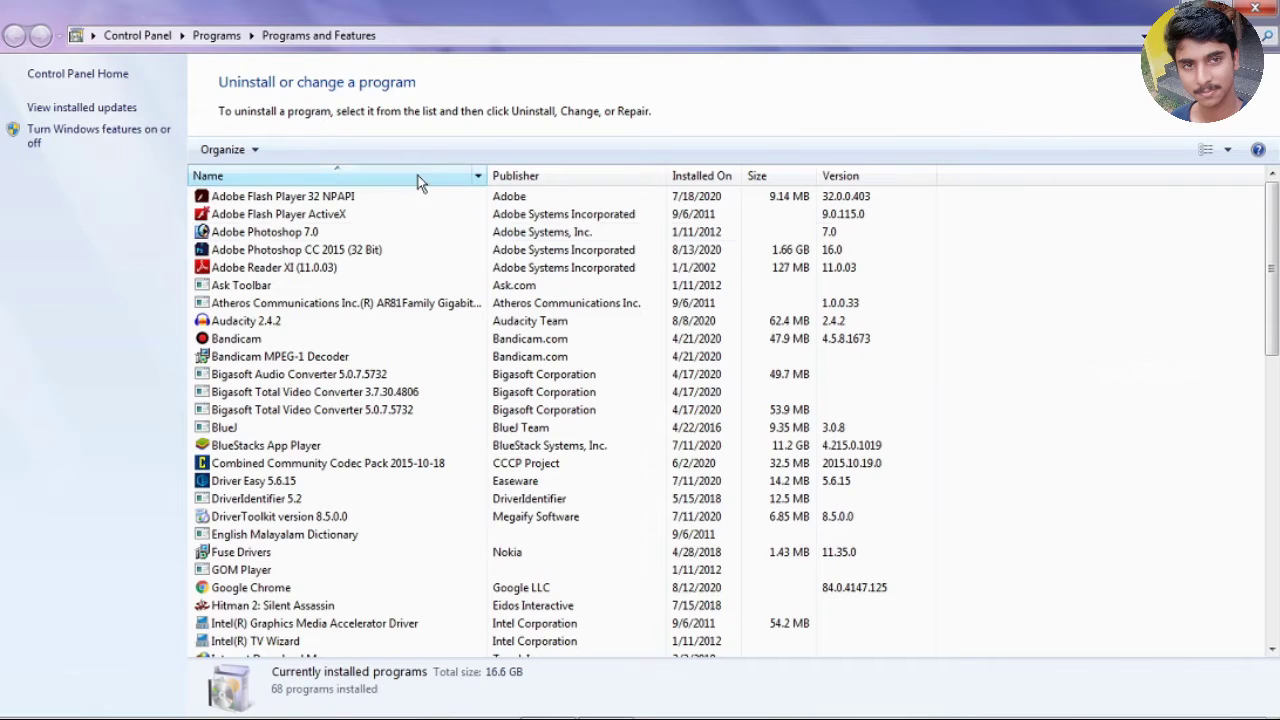
Look through the list of installed programs in Programs and Features, and close its window.
scroll(365, 260, "down", 4)
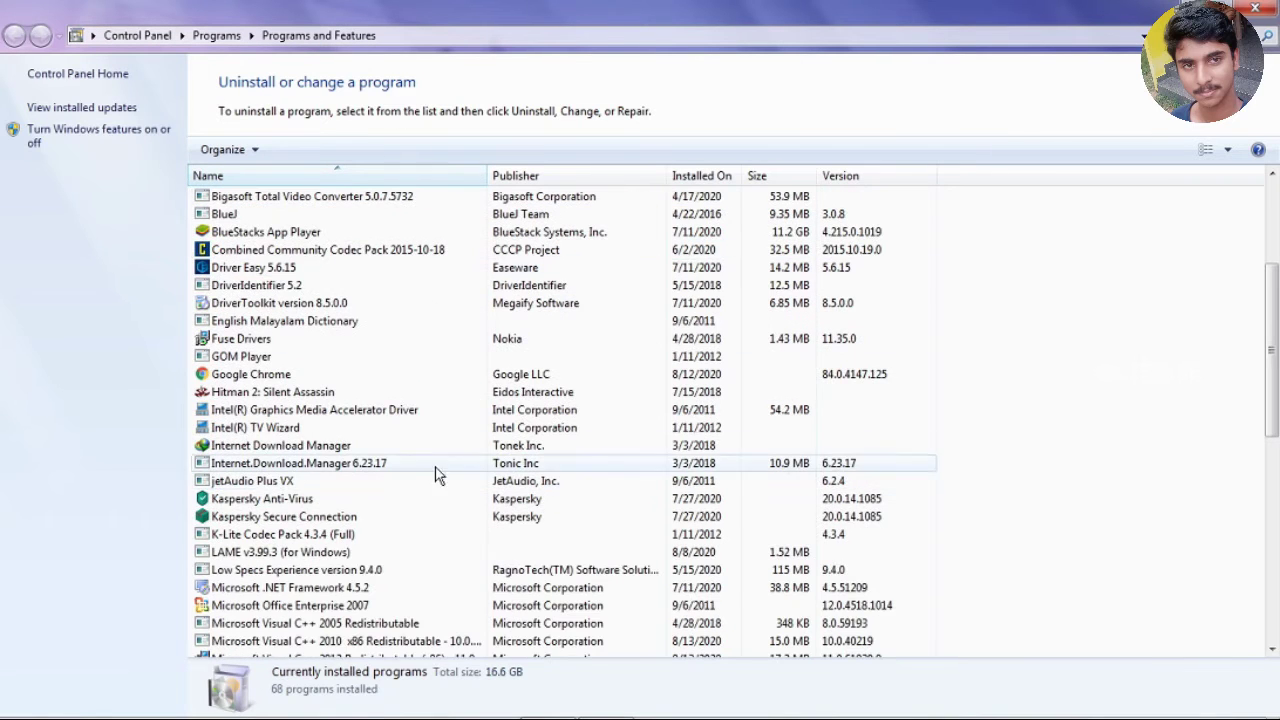
scroll(402, 395, "down", 2)
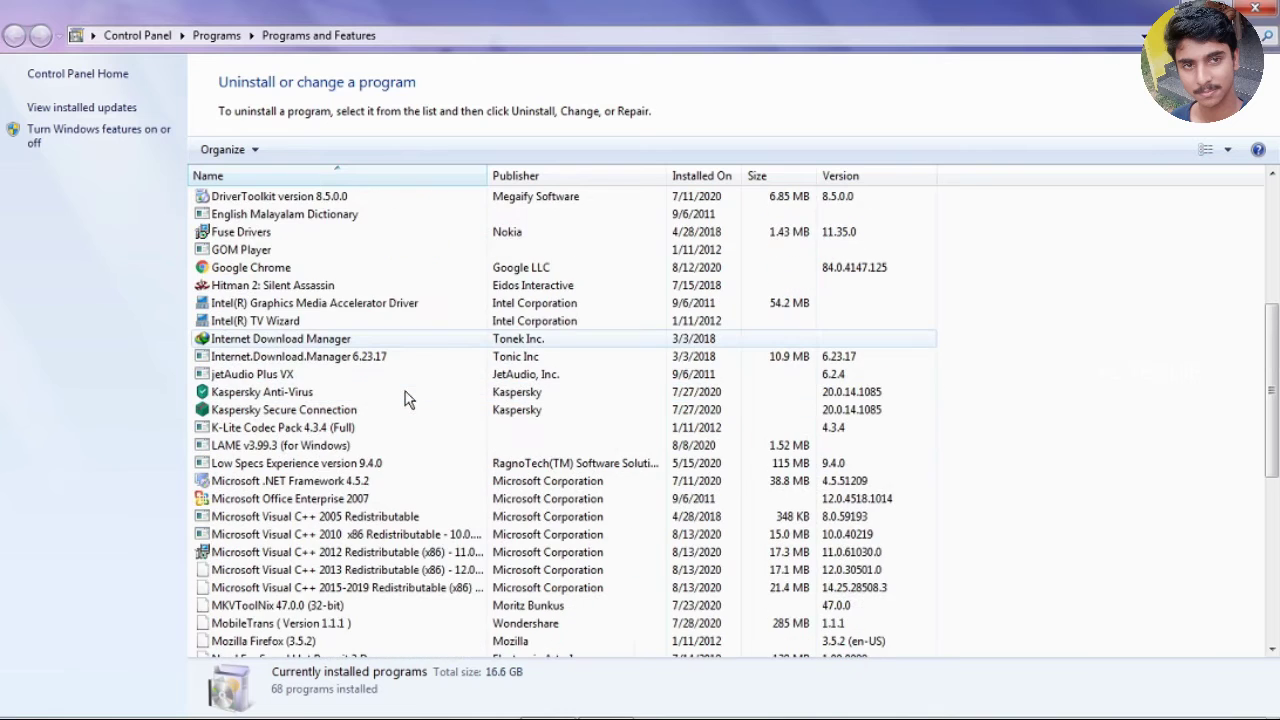
scroll(406, 400, "down", 2)
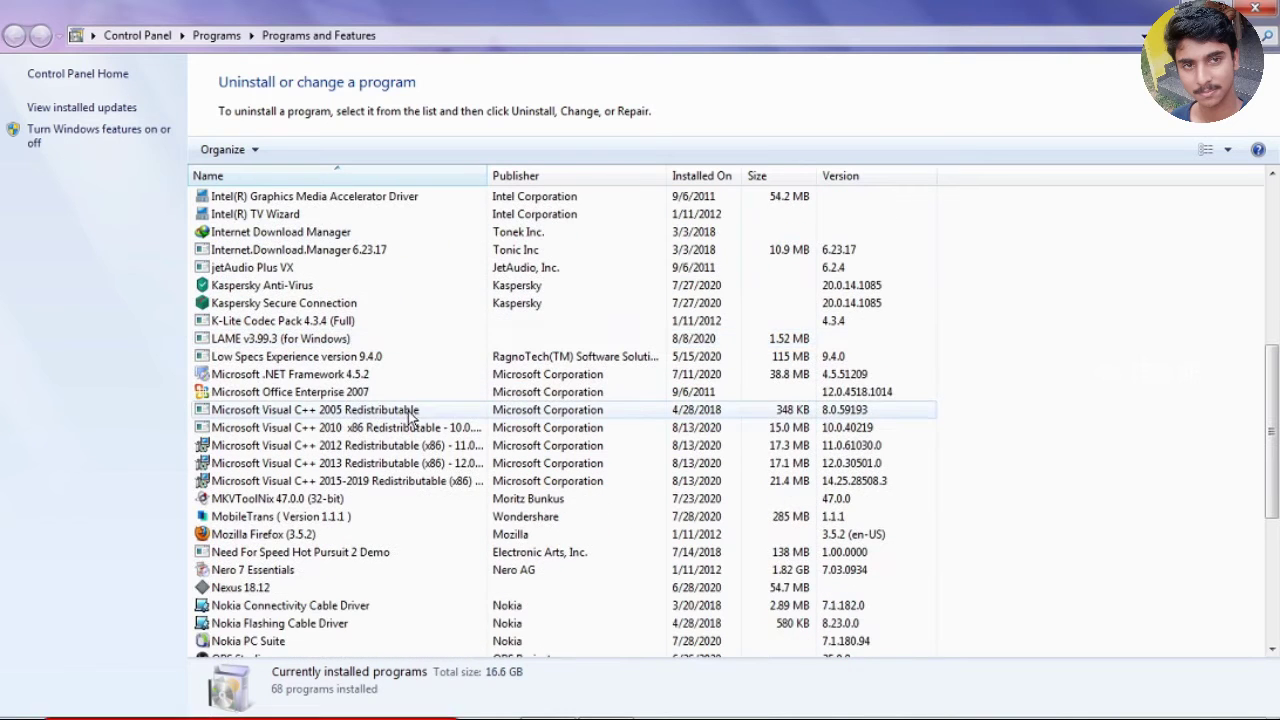
scroll(406, 400, "down", 3)
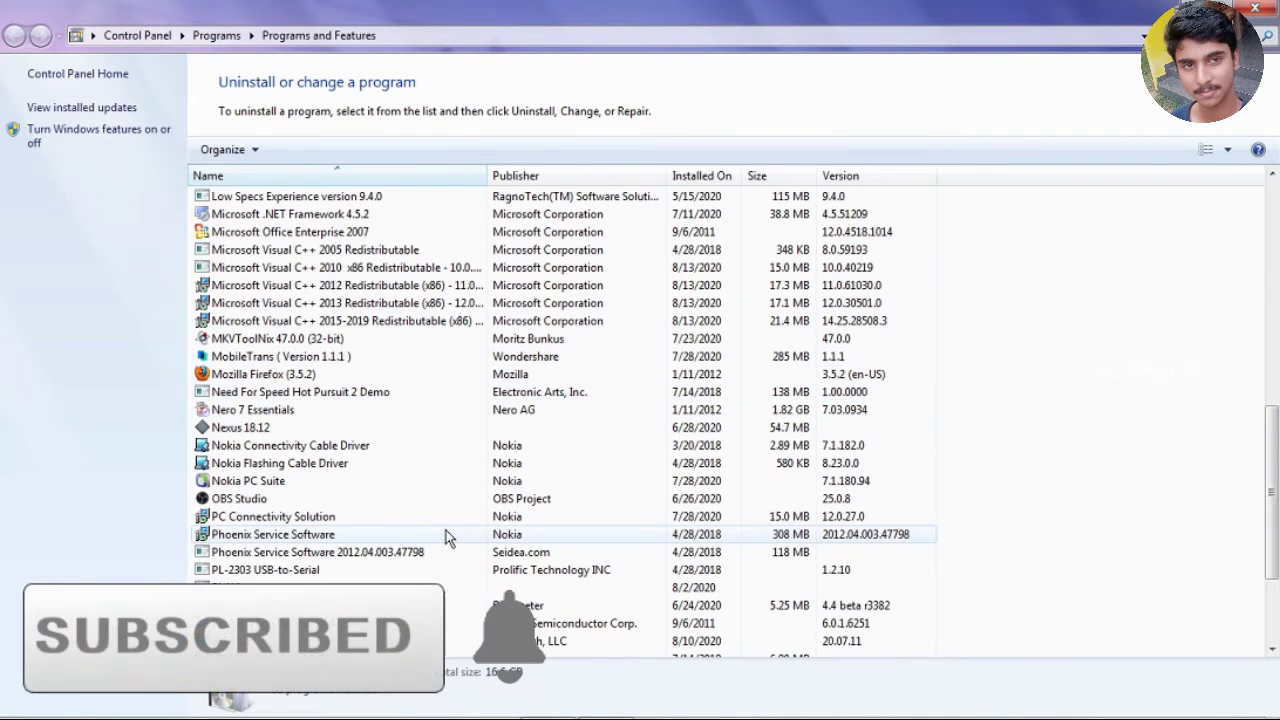
scroll(420, 400, "up", 8)
scroll(420, 400, "up", 3)
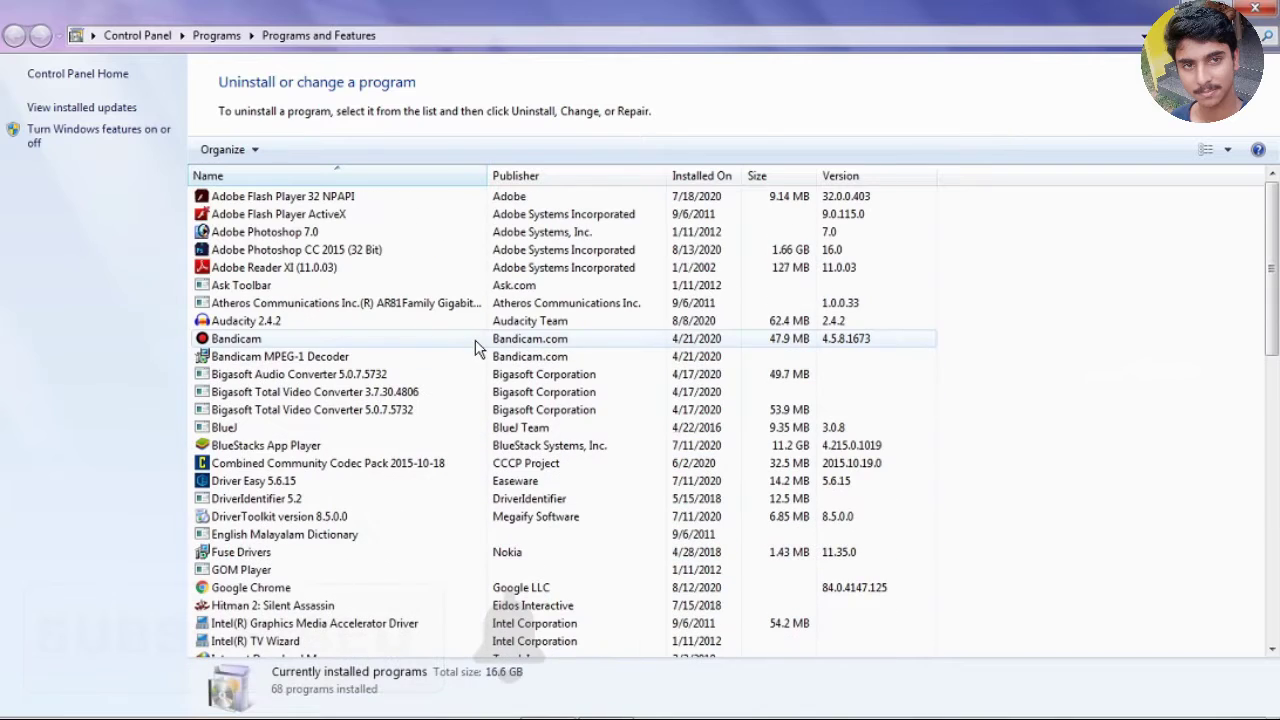
left_click(1255, 8)
Launch Computer Management by running compmgmt.msc from the Run dialog, and reposition its window before closing it.
key("super+r")
key("BackSpace")
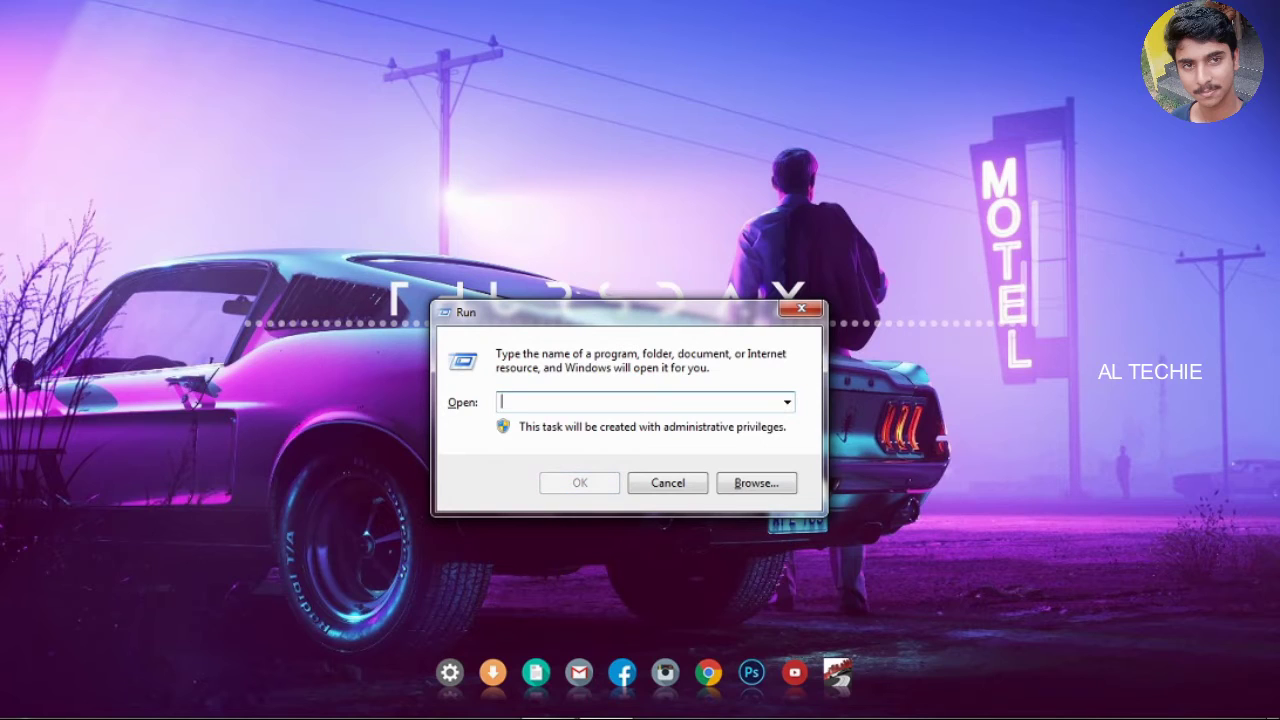
type("co")
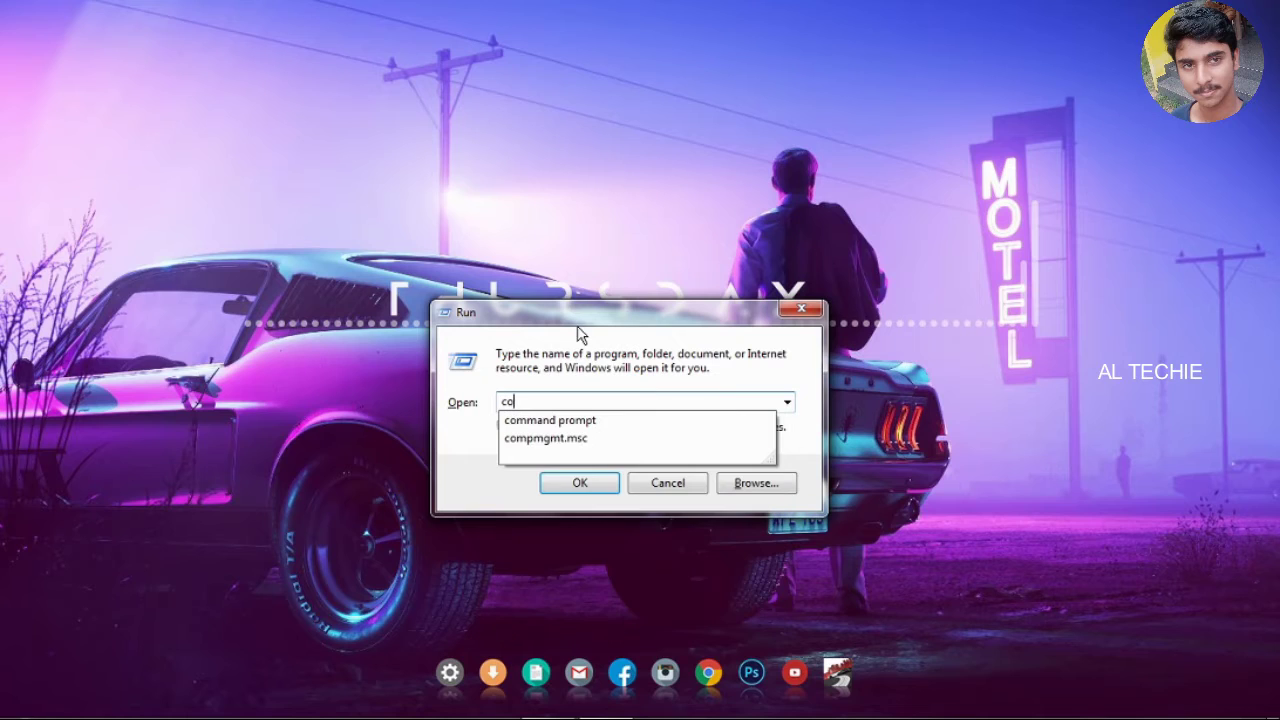
type("mp")
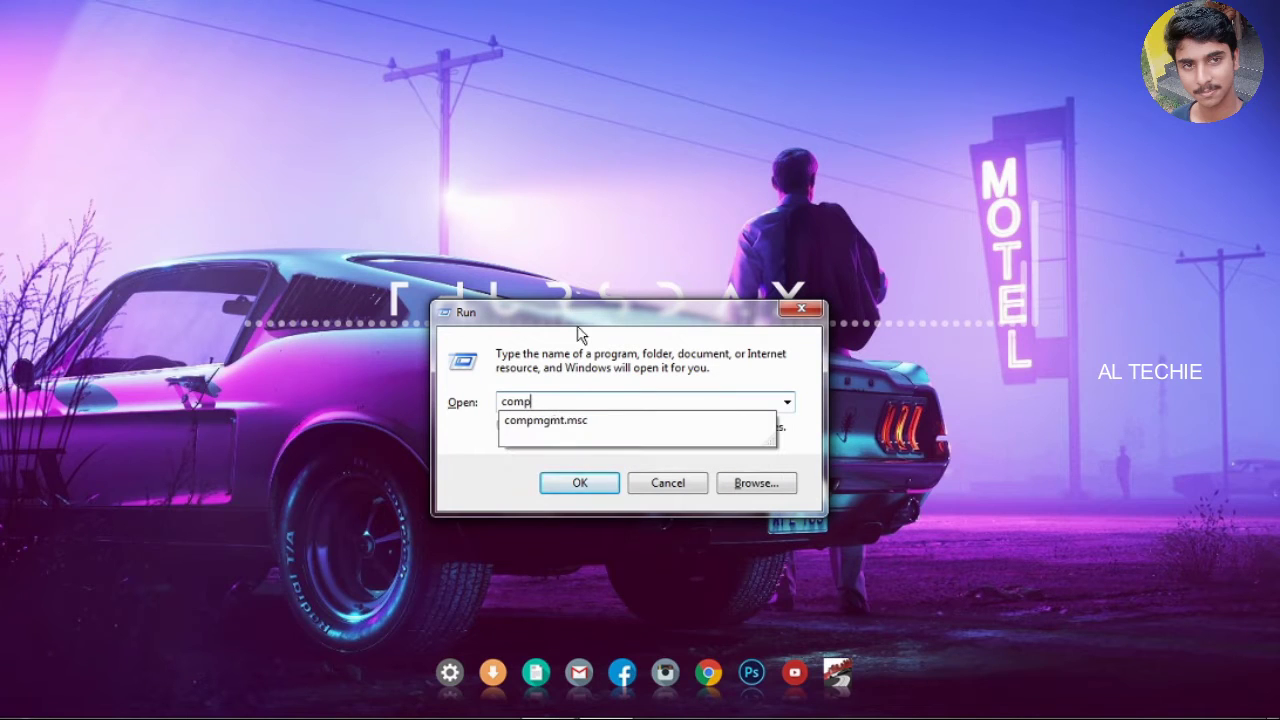
type("mgmt.m")
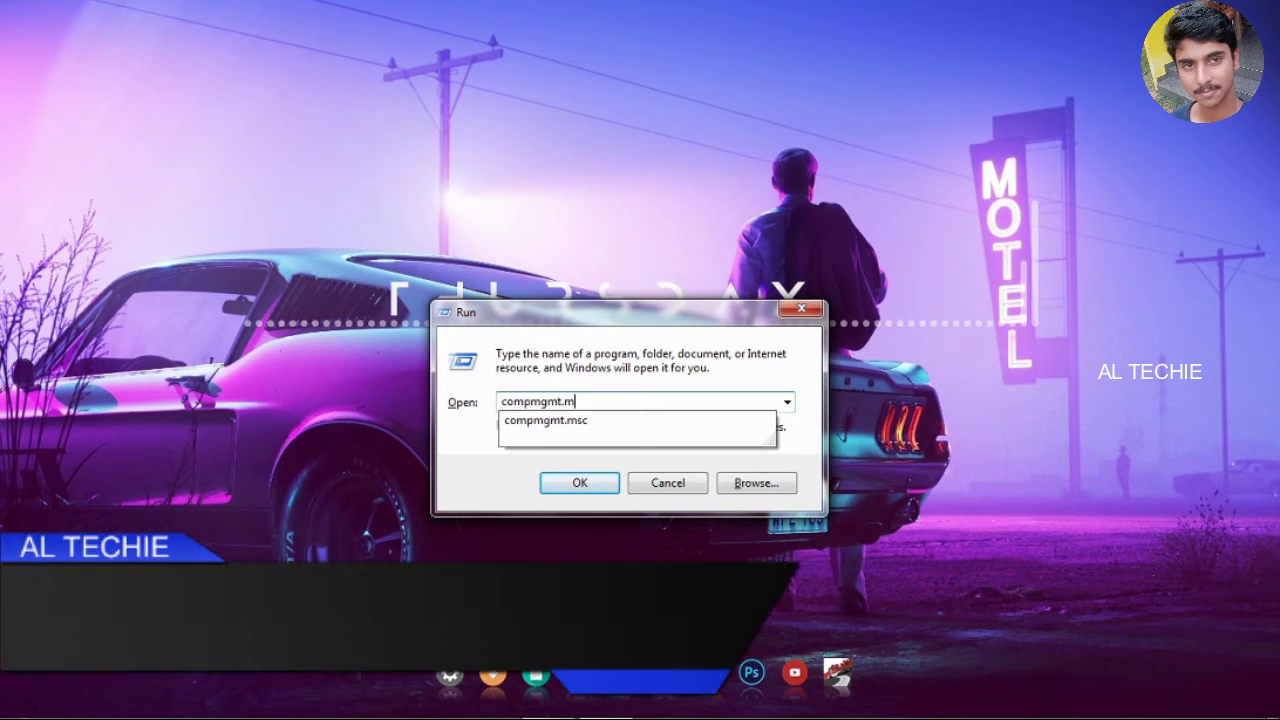
type("sc")
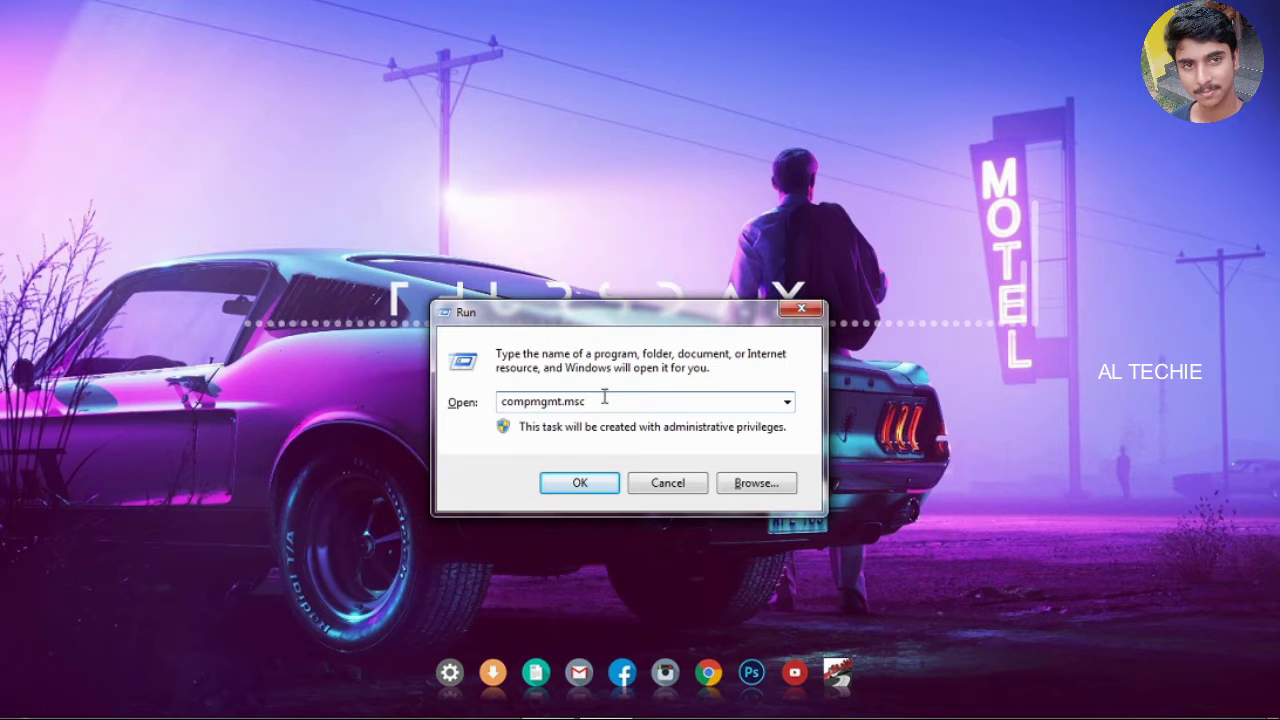
key("Return")
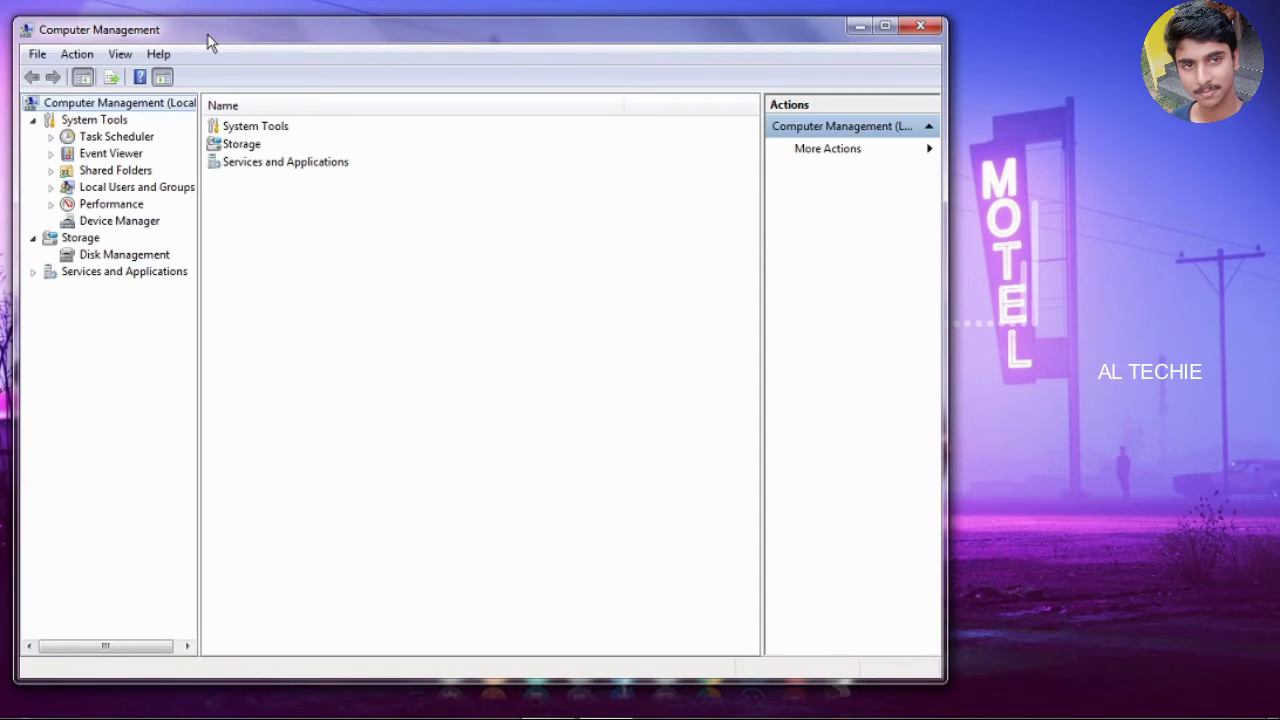
left_click_drag(211, 27, 456, 29)
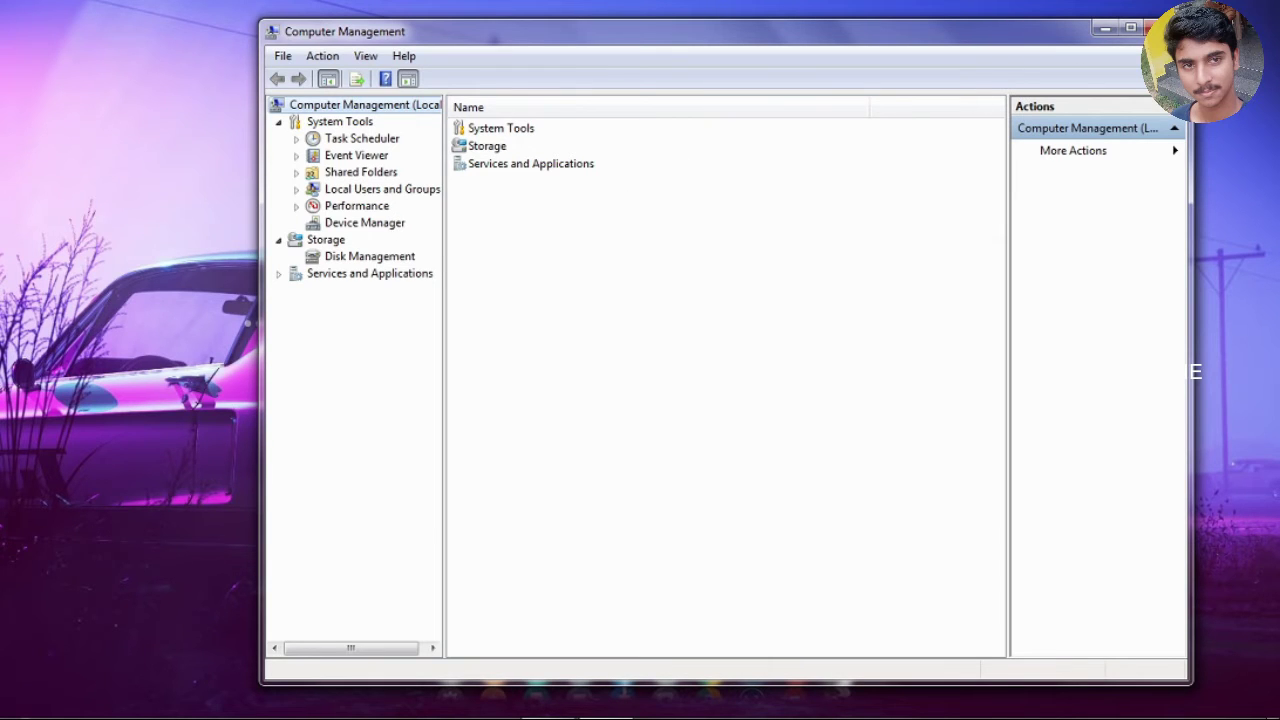
left_click(1160, 28)
Launch Device Manager by running devmgmt.msc from the Run dialog, and reposition its window before closing it.
key("super+r")
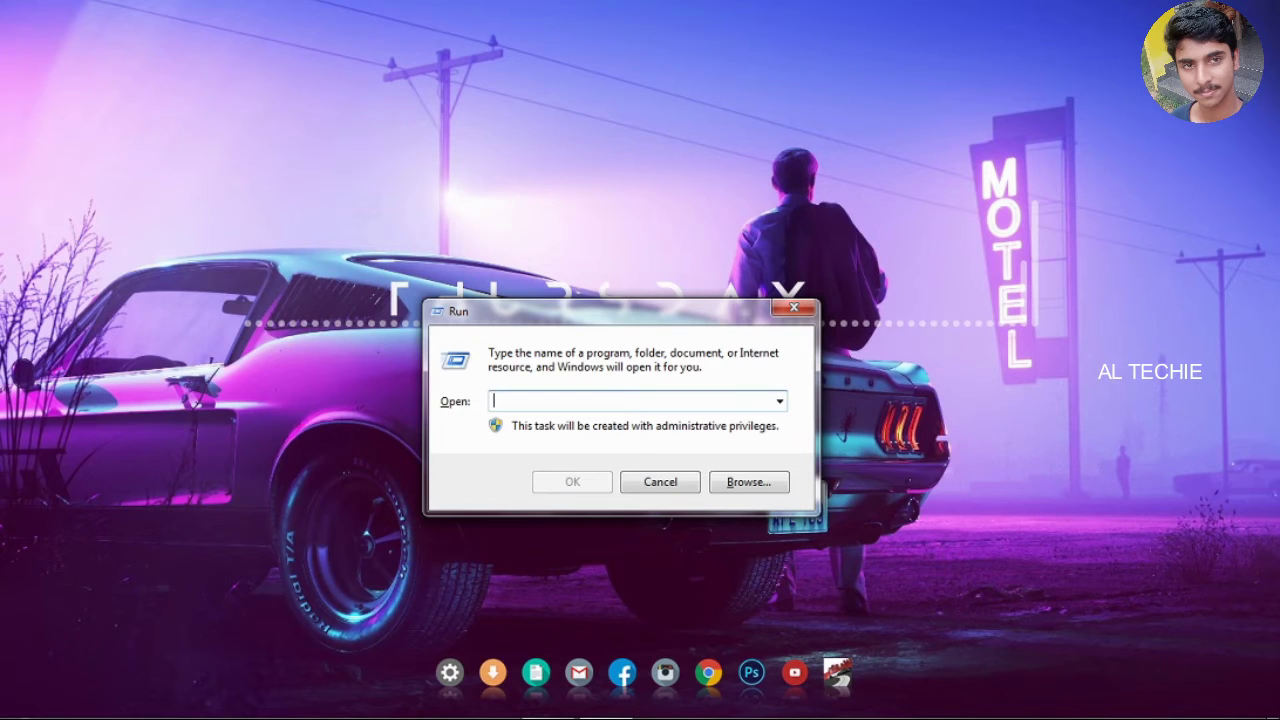
type("devm")
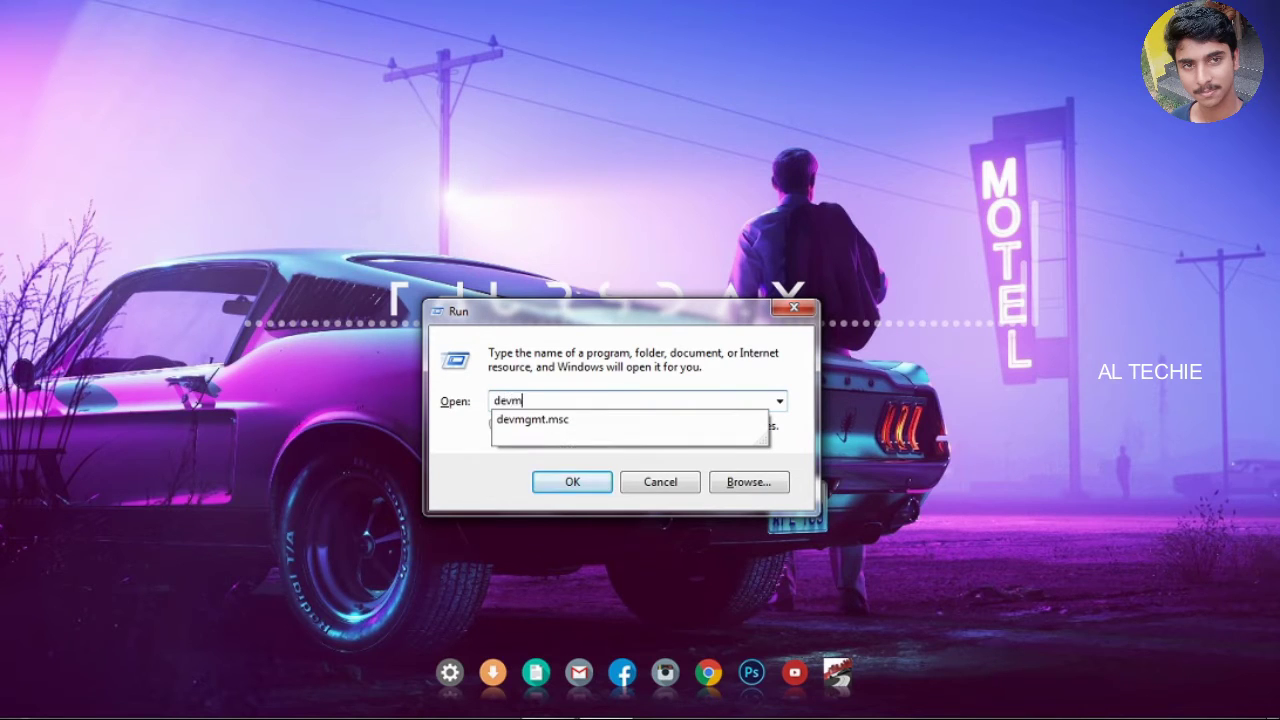
type("gmt.msc")
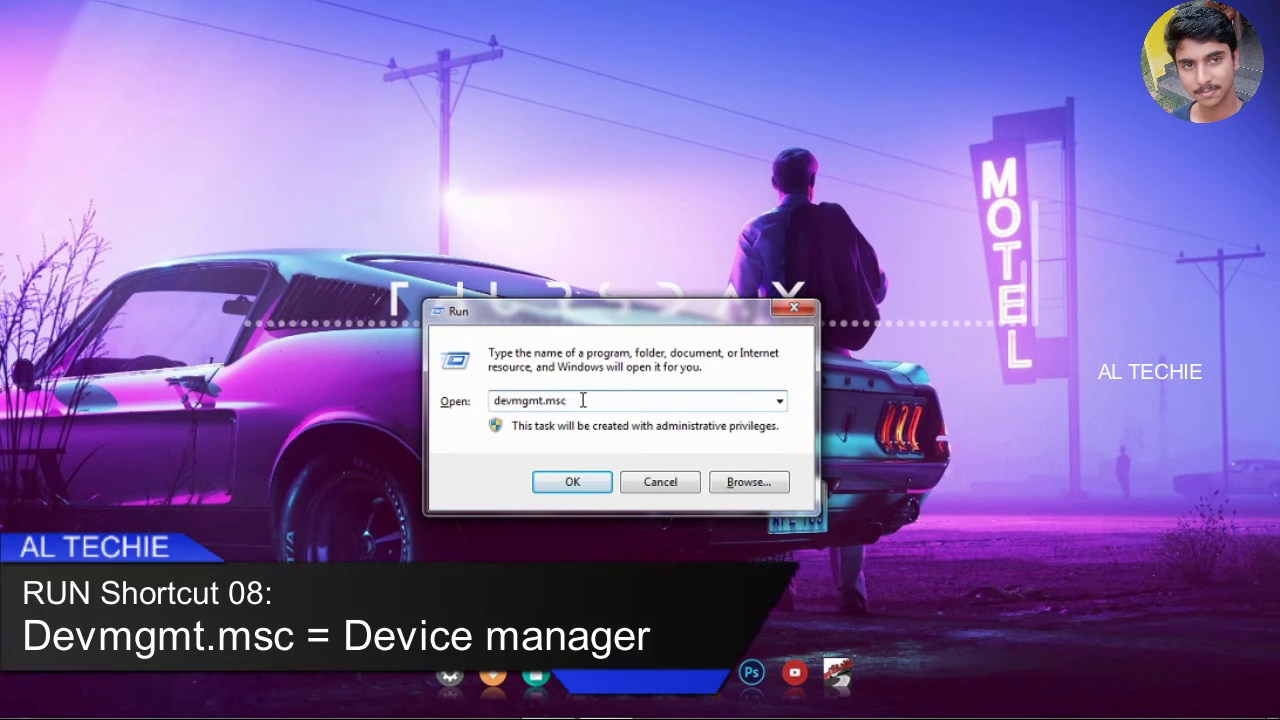
key("Return")
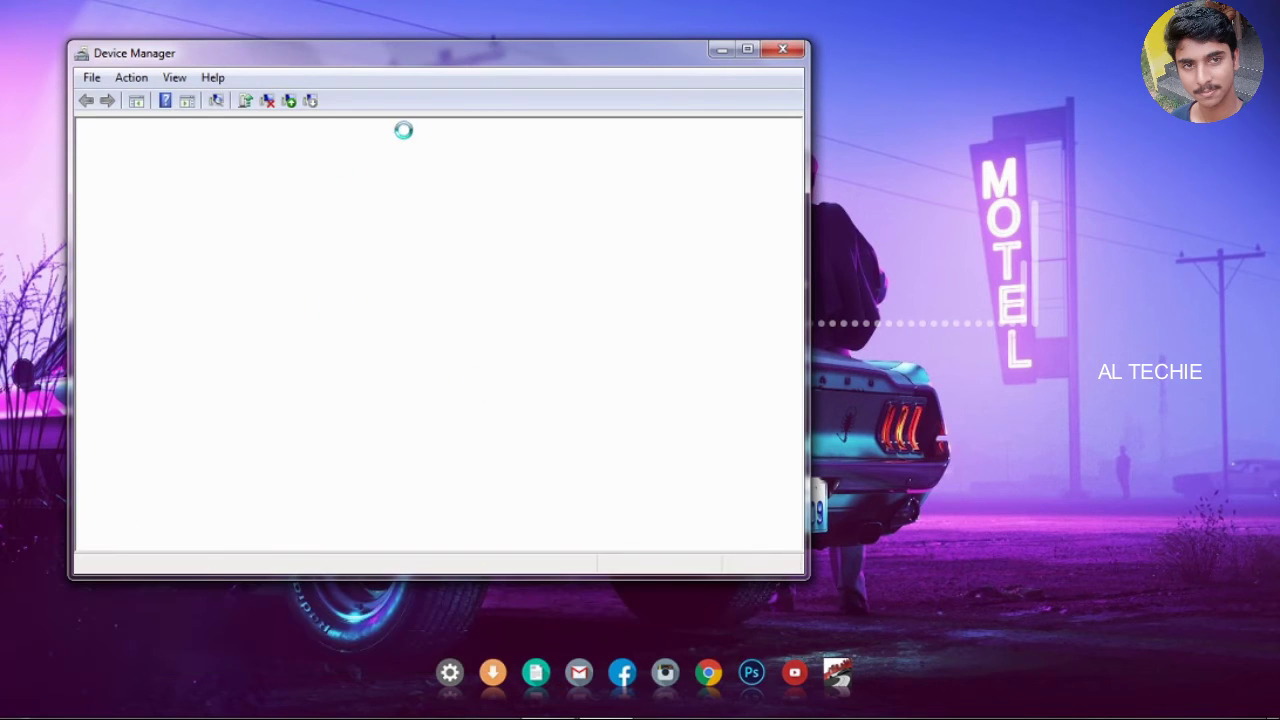
left_click_drag(386, 54, 700, 66)
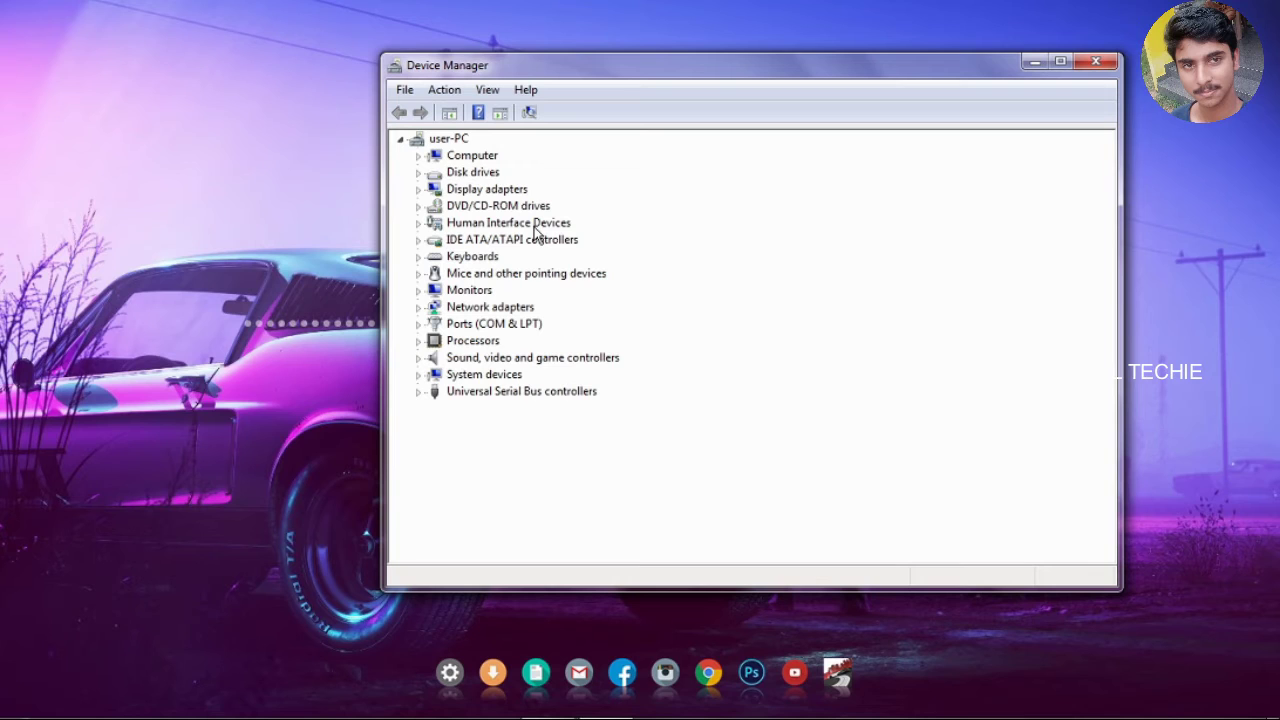
left_click(1098, 65)
Launch Disk Management by running diskmgmt.msc from the Run dialog, and look across the volume list's columns in its repositioned window.
key("super+r")
key("BackSpace")
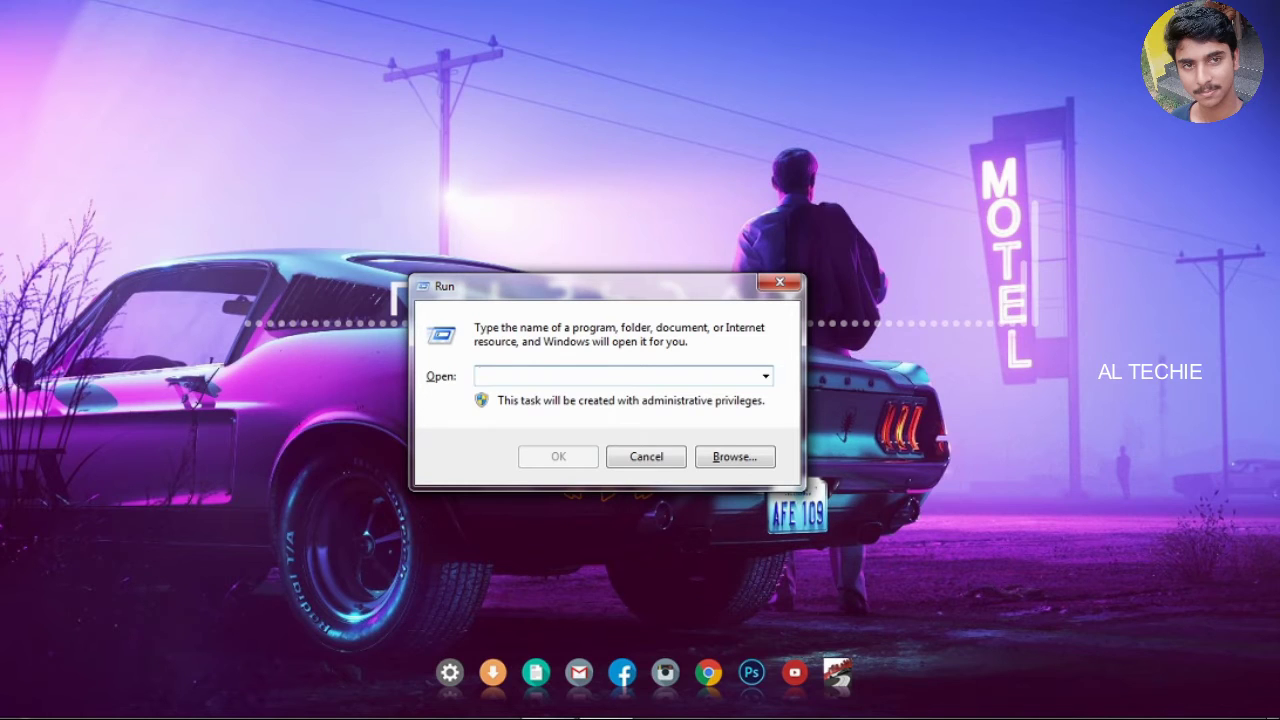
type("d")
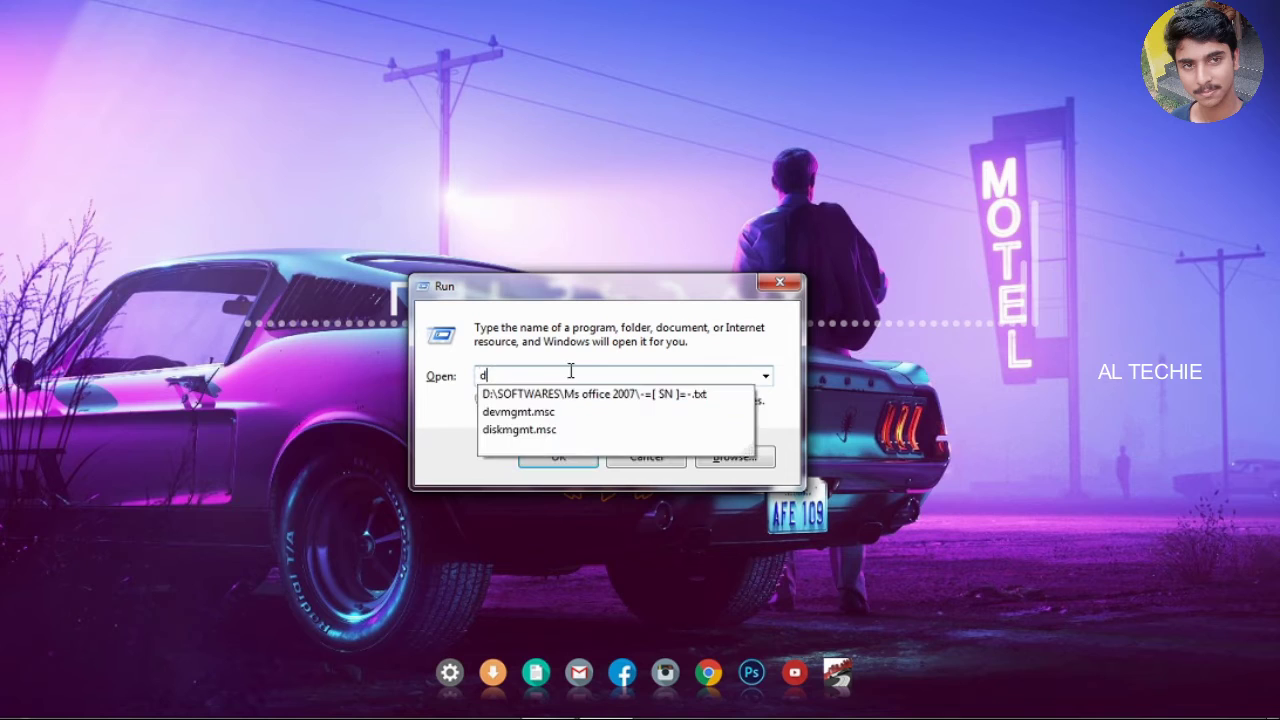
type("isk")
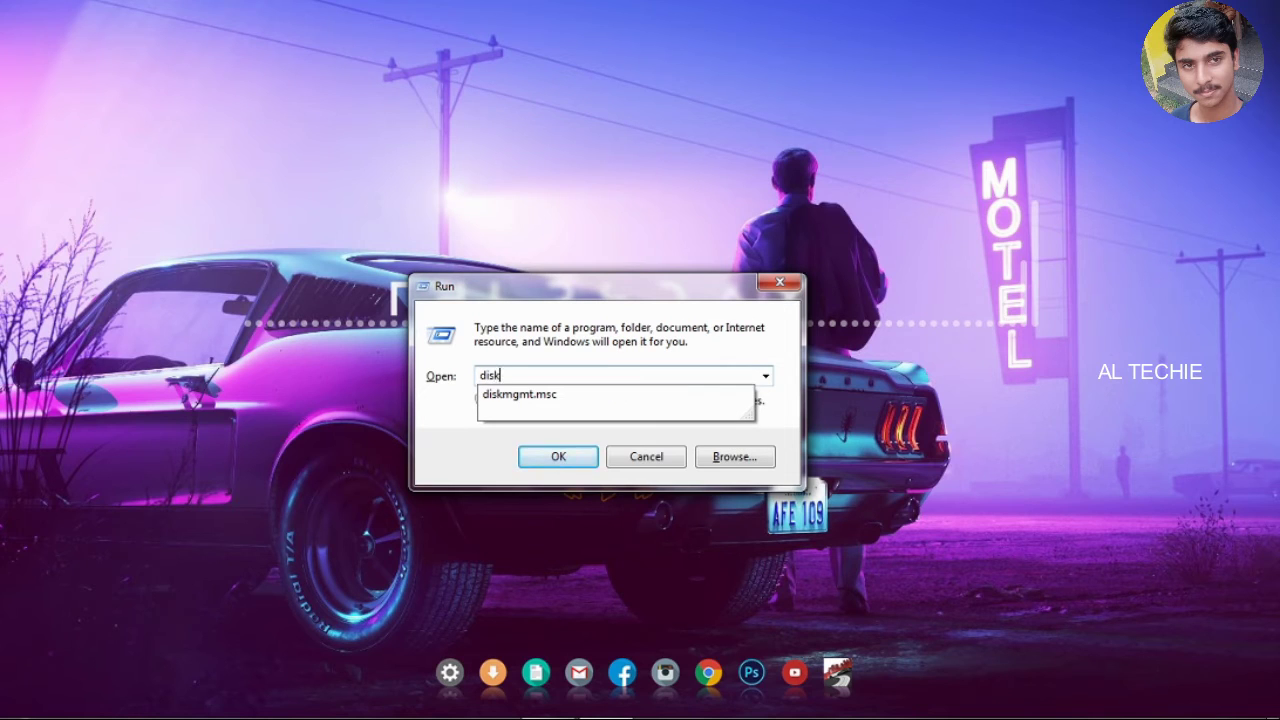
type("mgmt.msc")
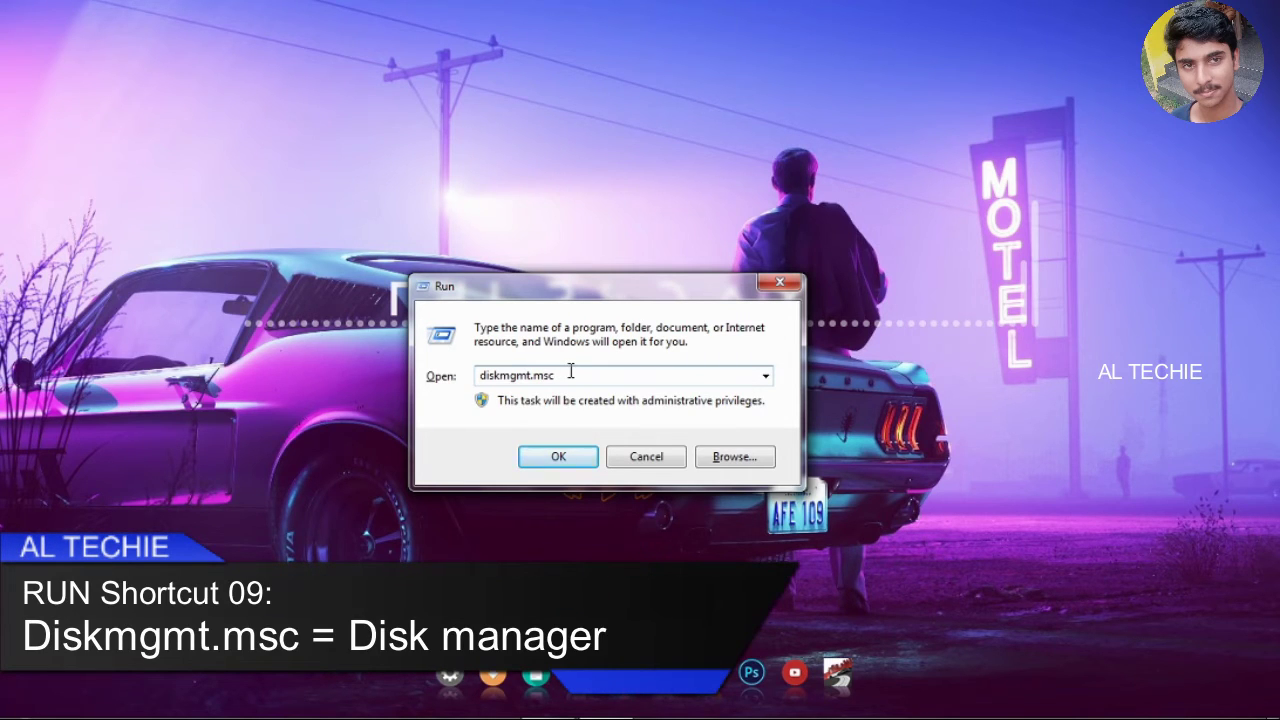
key("Return")
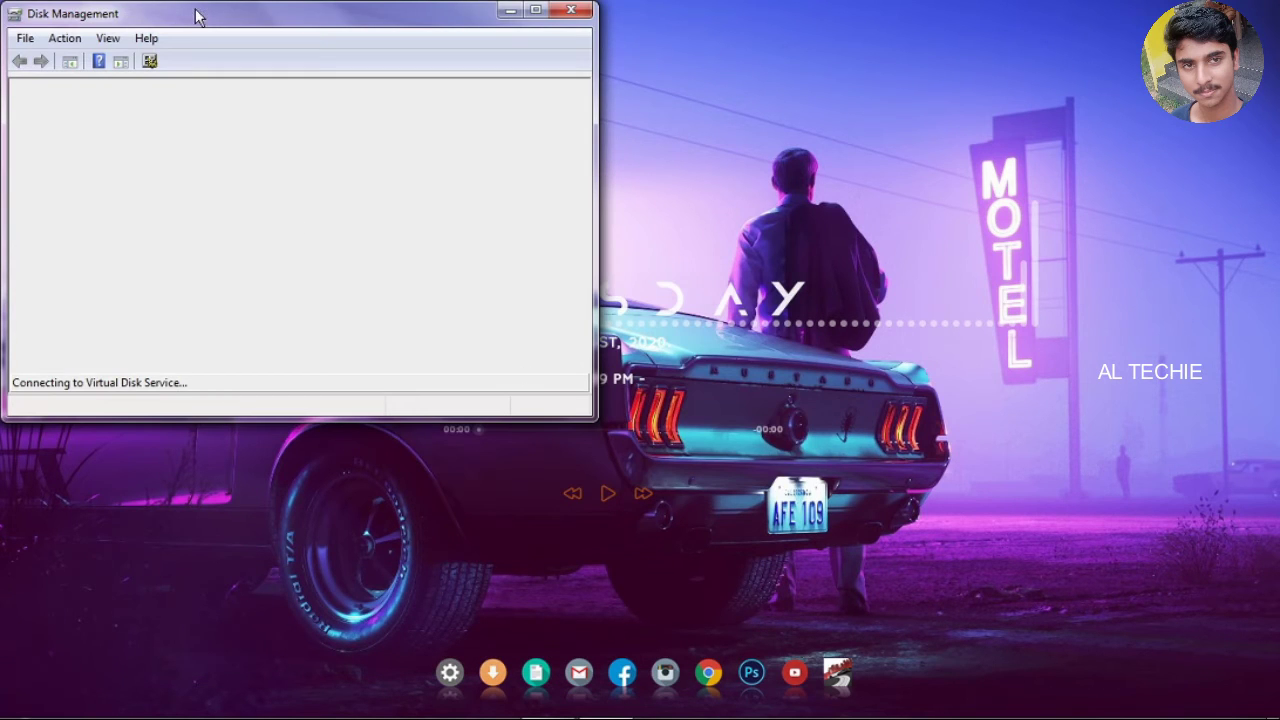
left_click_drag(196, 15, 577, 110)
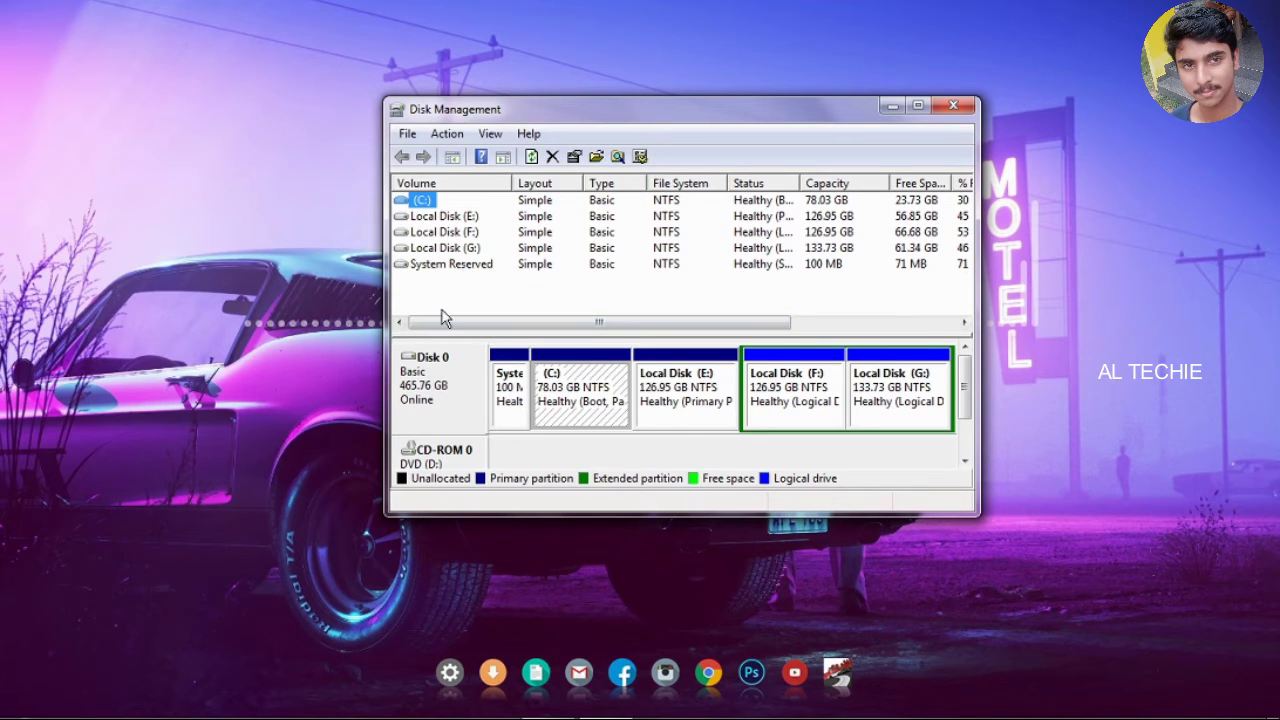
left_click_drag(443, 313, 445, 326)
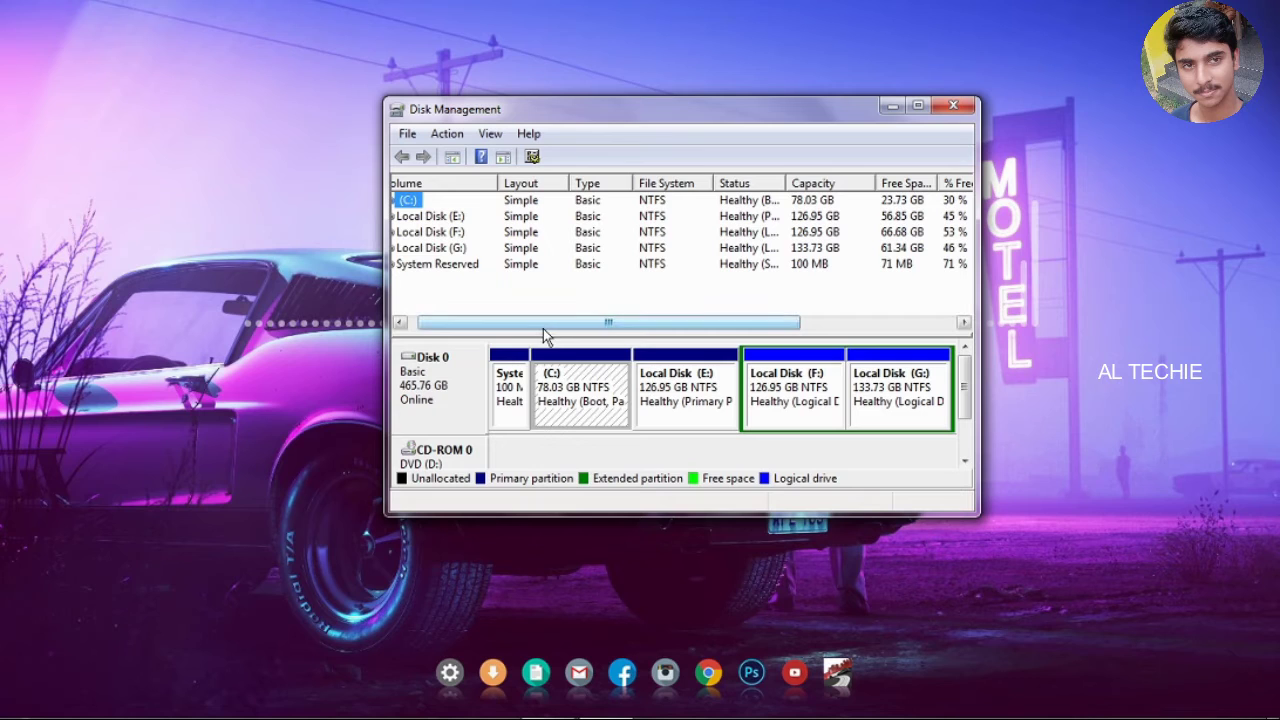
left_click_drag(543, 329, 651, 337)
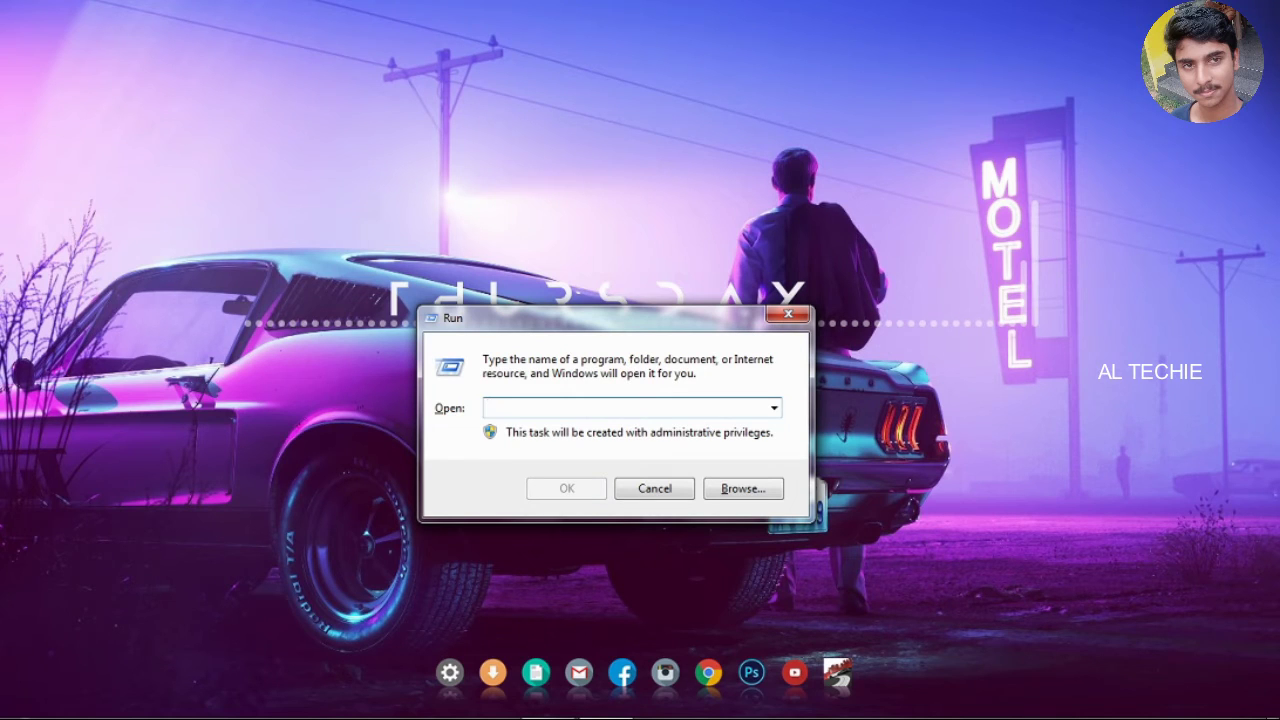
Launch System Configuration by running msconfig from the Run dialog, and show its Boot and Services settings in the repositioned window.
type("m")
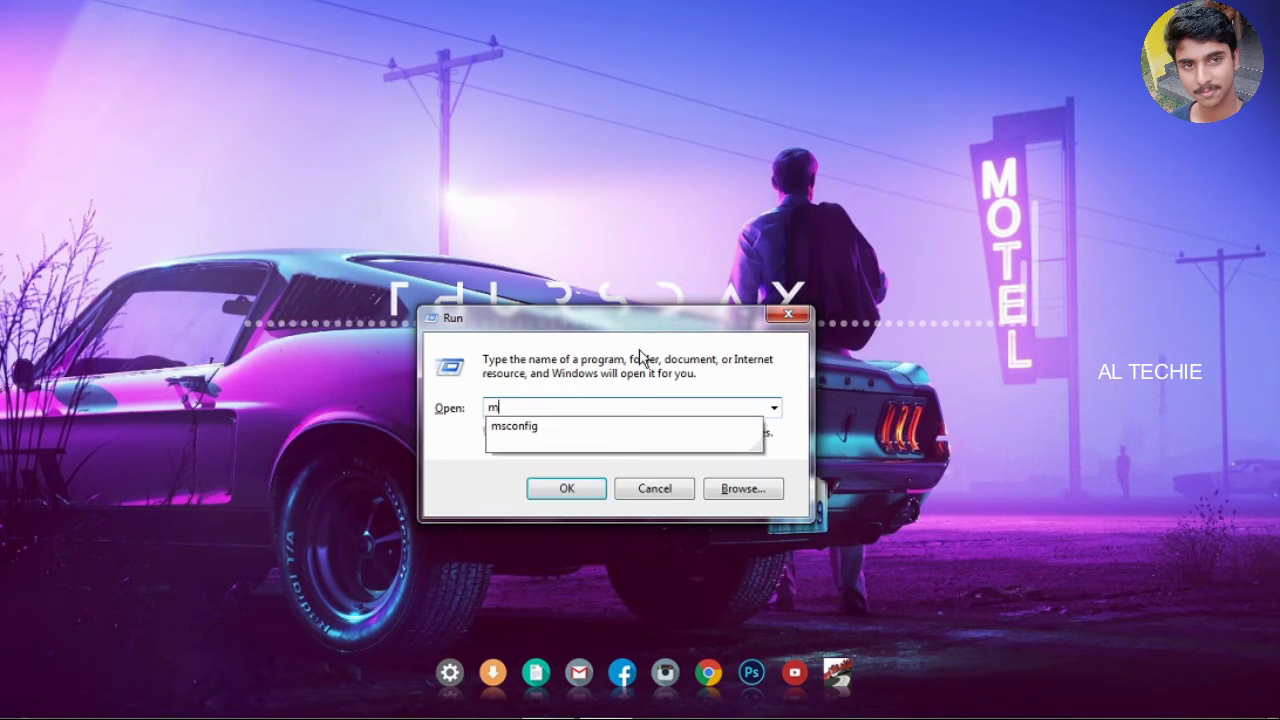
type("sconfig")
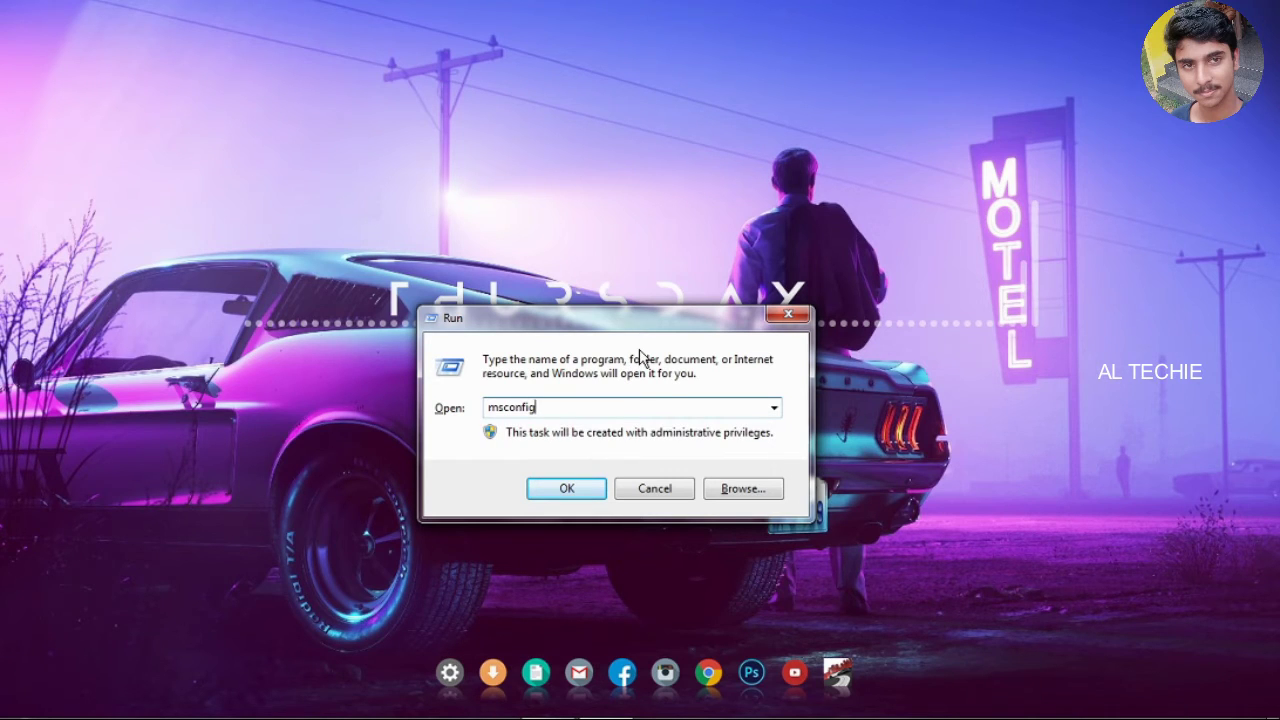
key("Return")
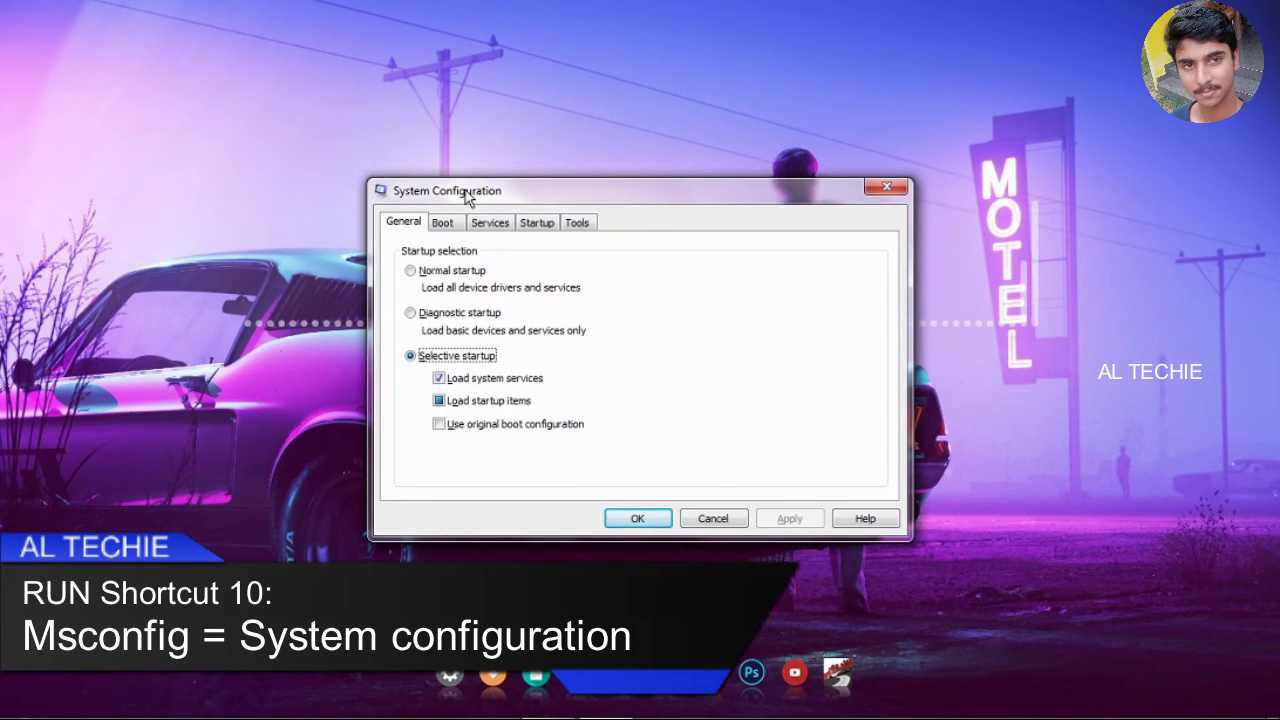
left_click_drag(467, 197, 567, 150)
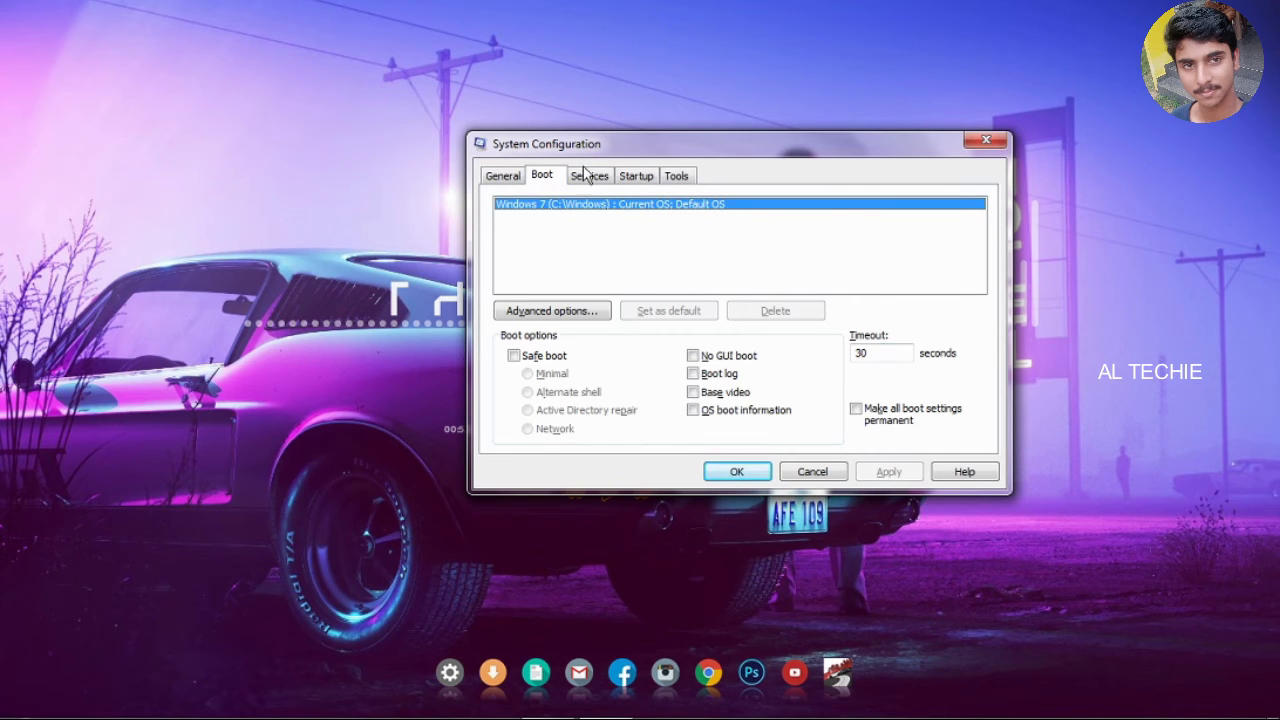
left_click(588, 176)
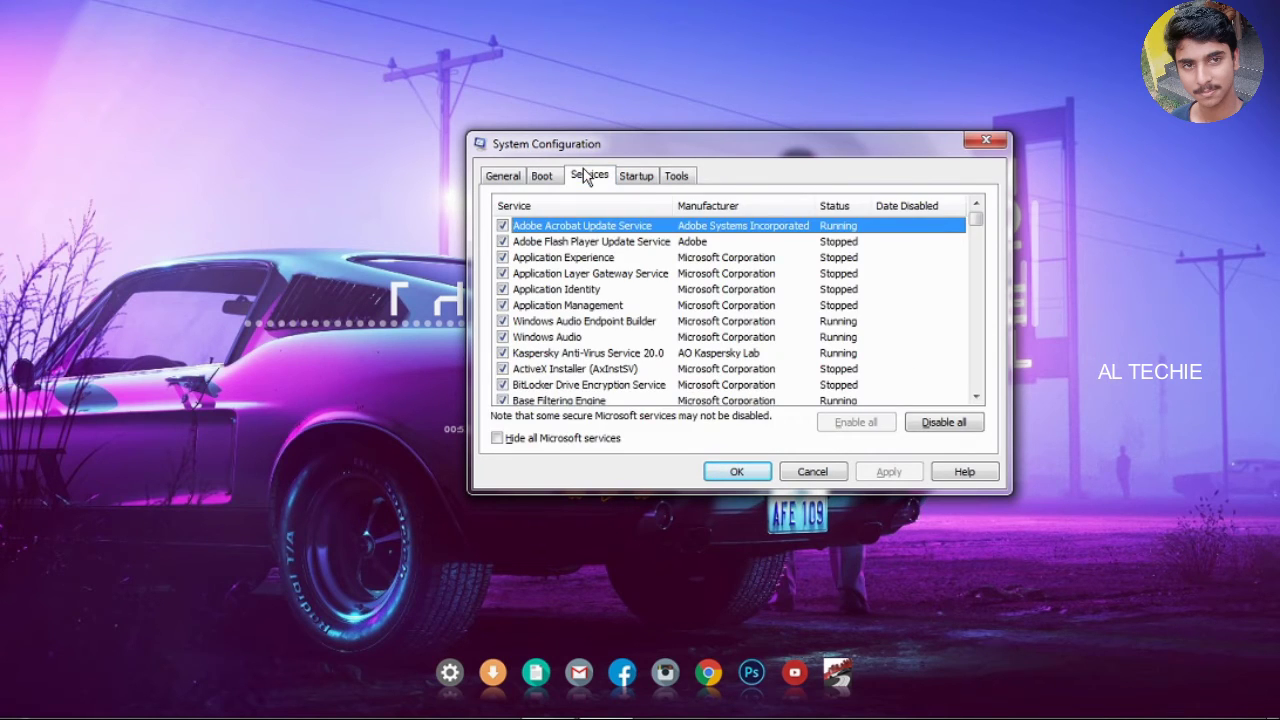
Look through the list of startup items in System Configuration, and return to the Services list.
left_click(647, 178)
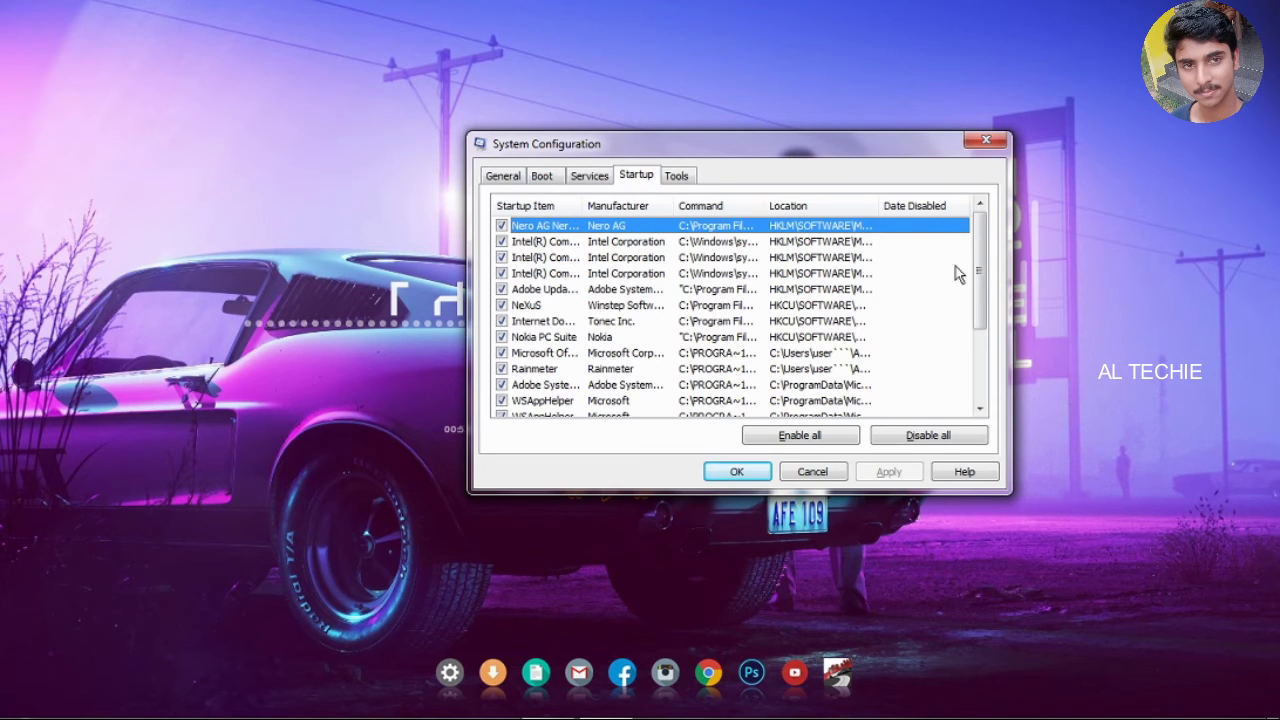
left_click_drag(979, 284, 981, 310)
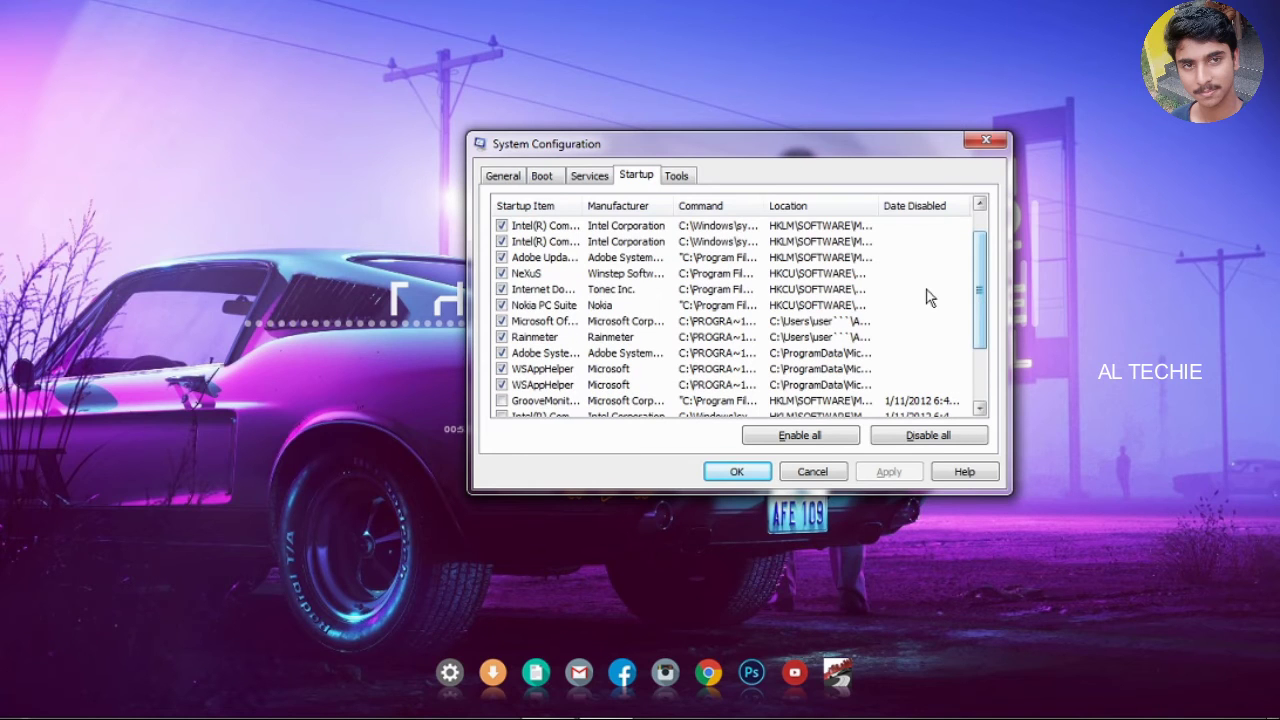
scroll(530, 380, "up", 1)
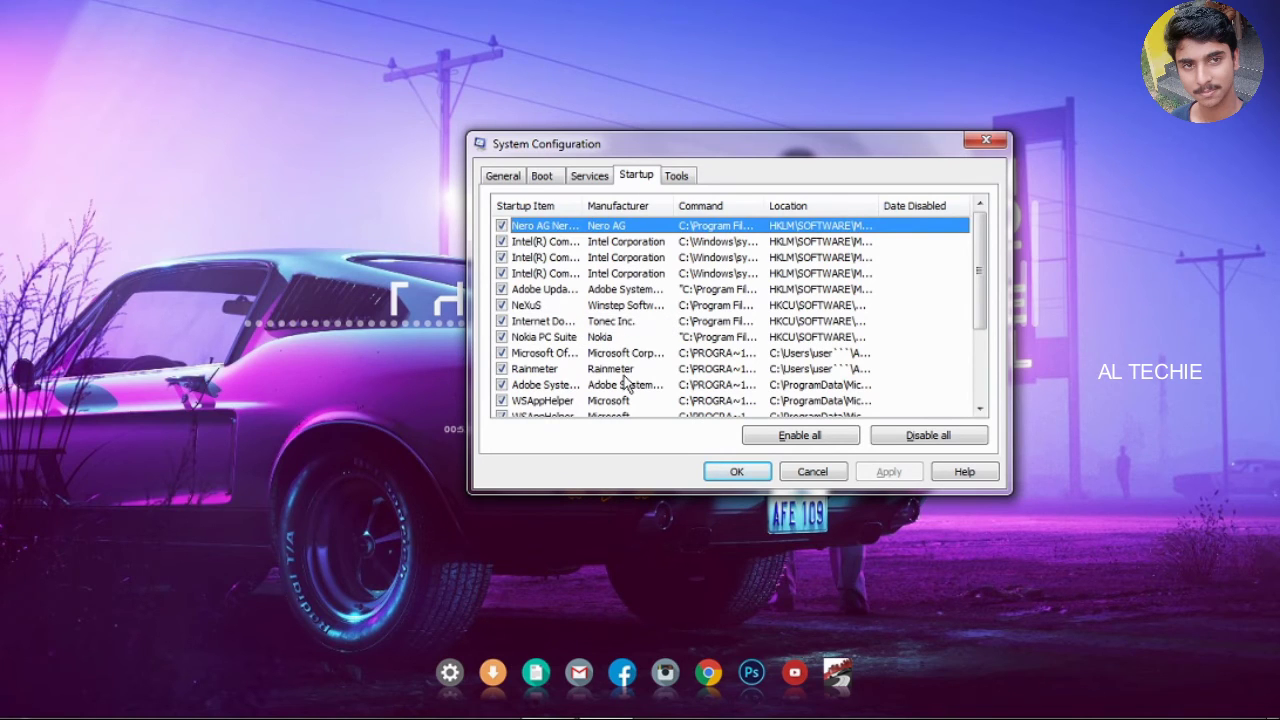
left_click(590, 176)
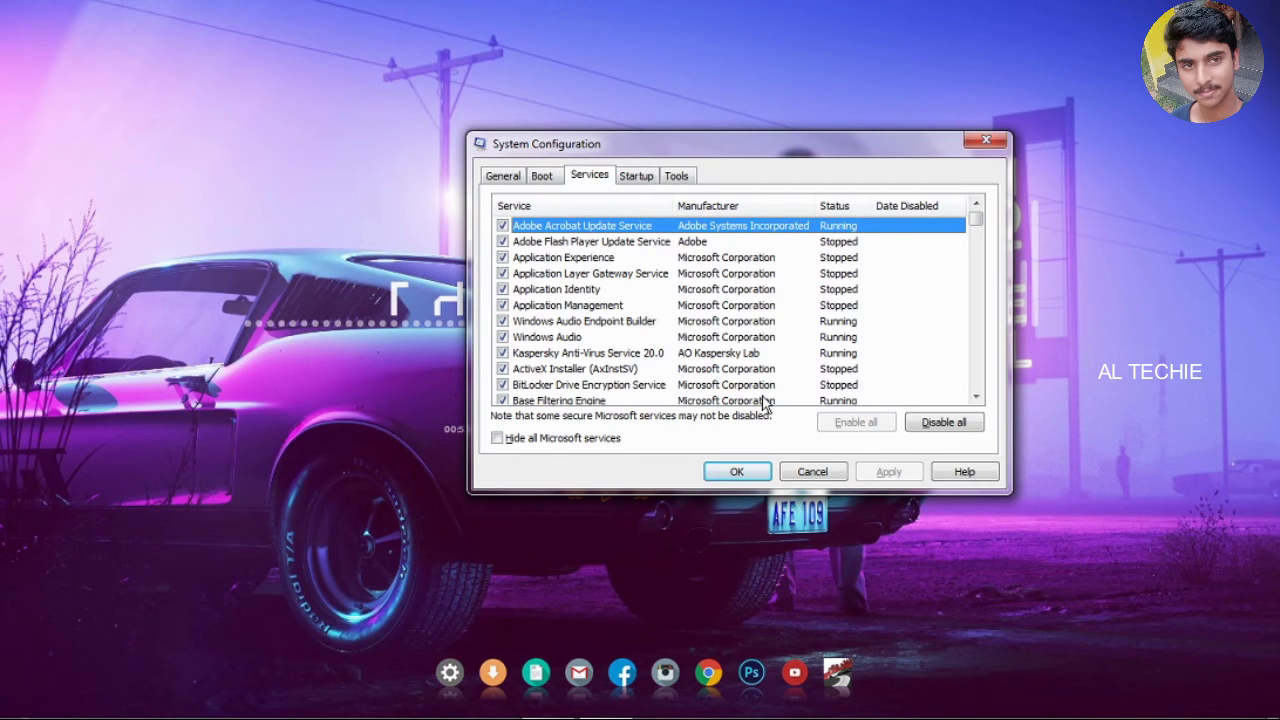
Show the available number-of-processors choices in the advanced boot options, and close the dialog without changing anything.
left_click(532, 180)
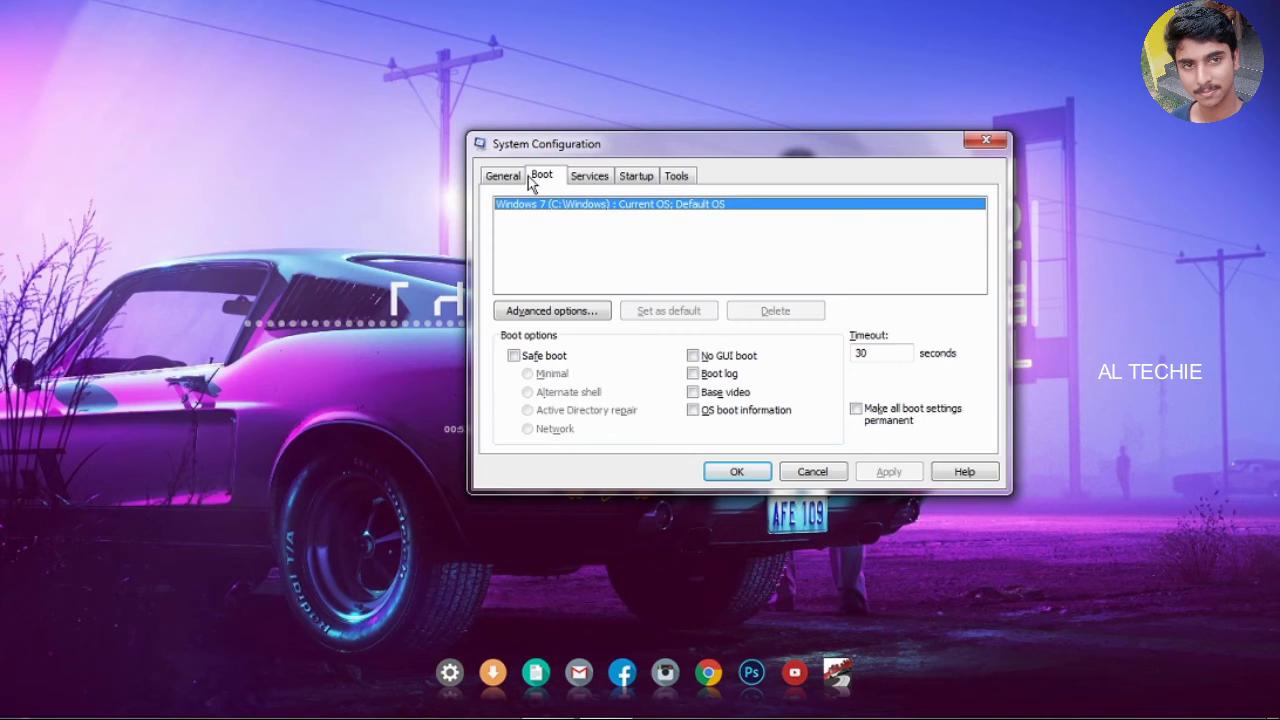
left_click(552, 310)
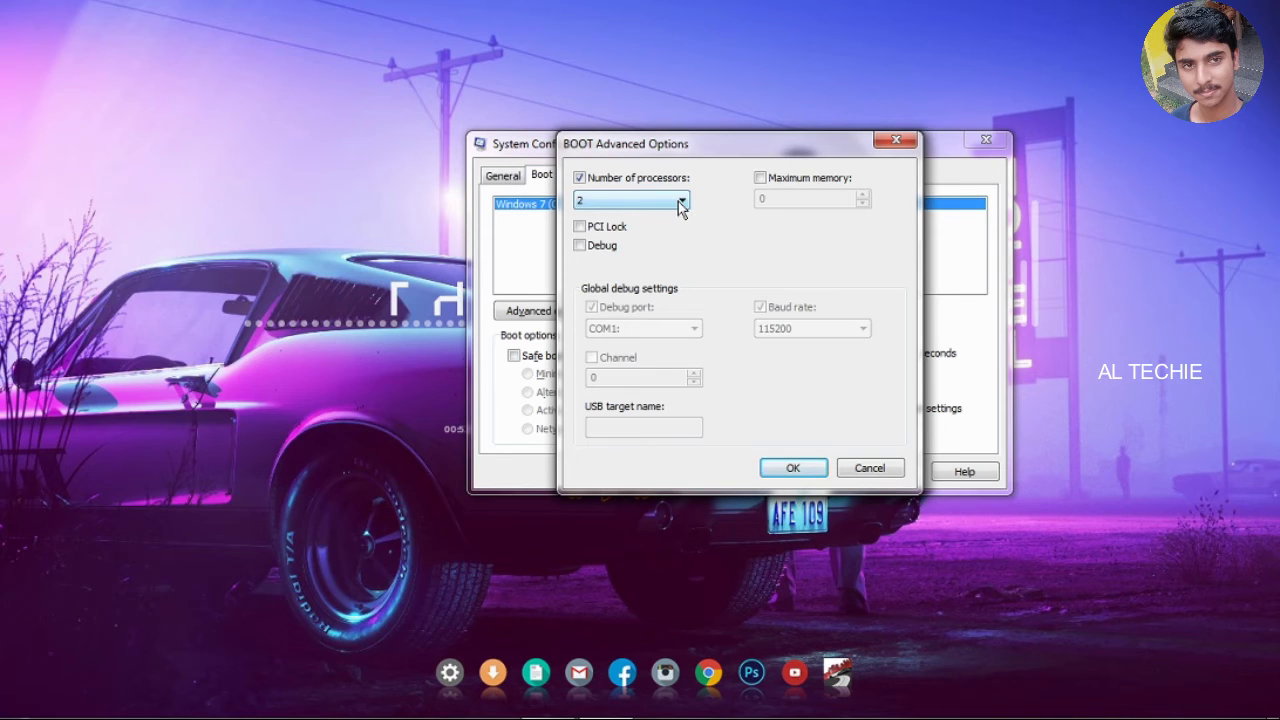
left_click(680, 203)
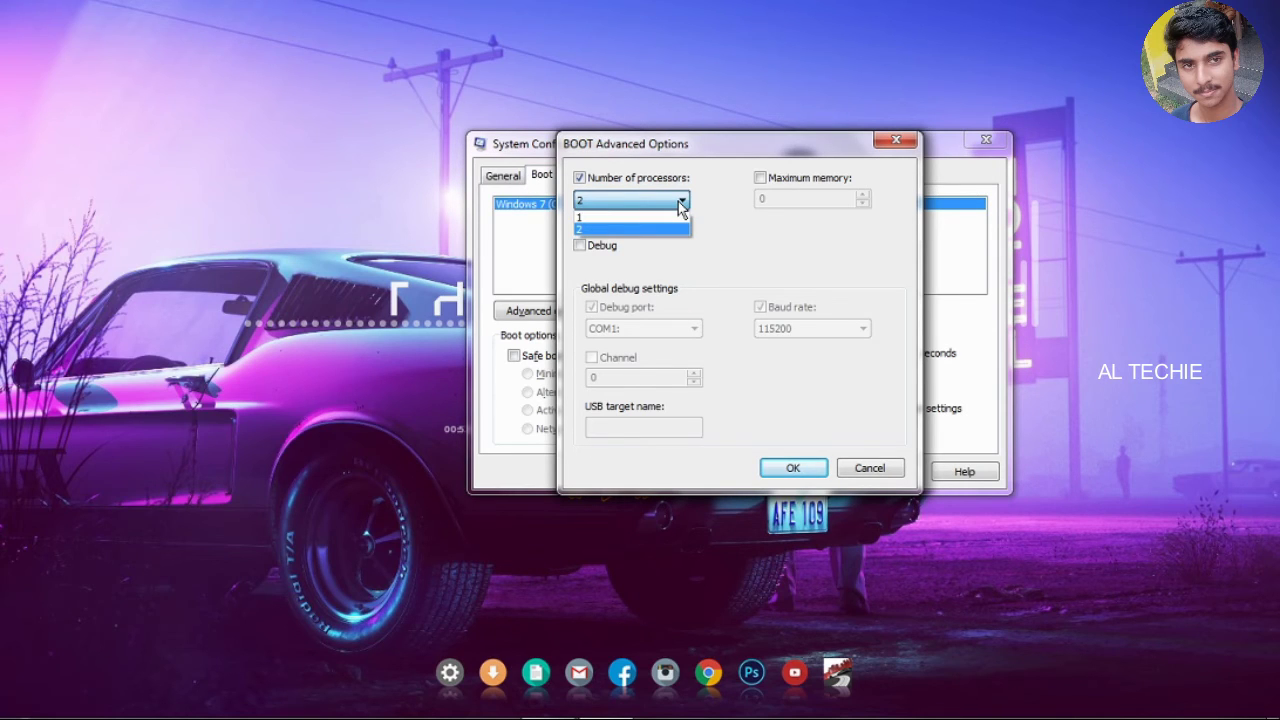
left_click(680, 204)
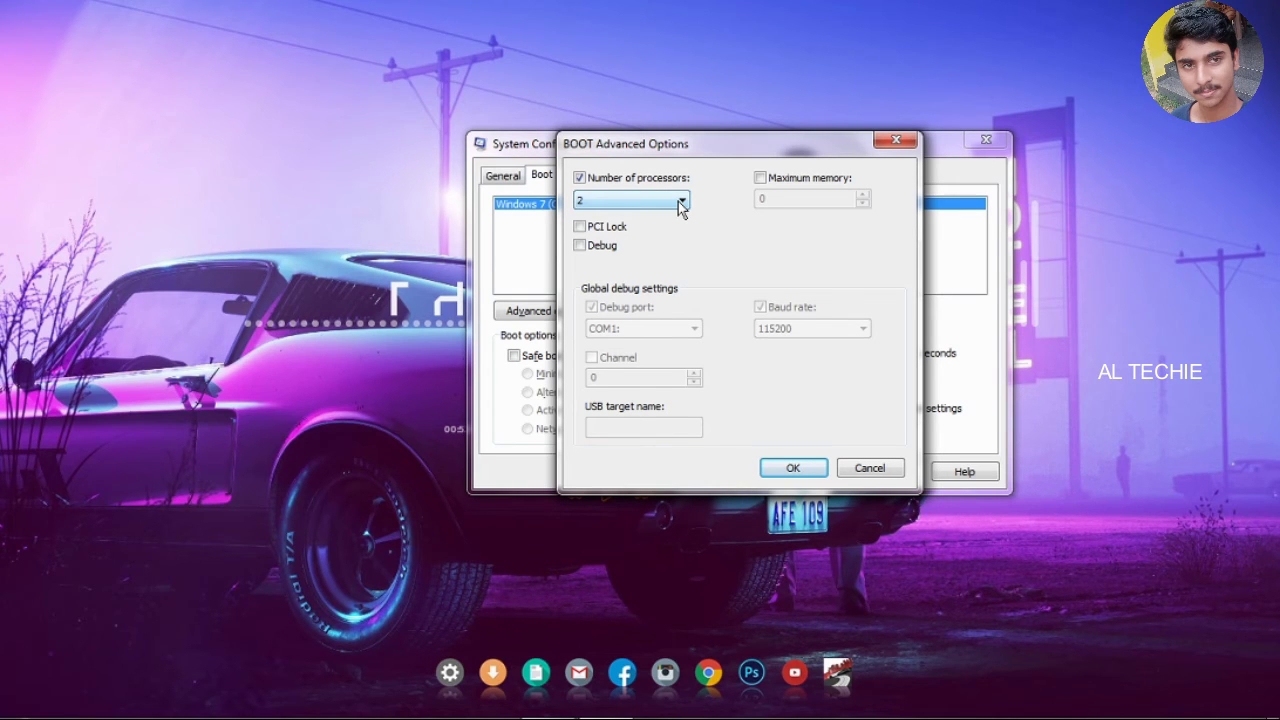
left_click(897, 140)
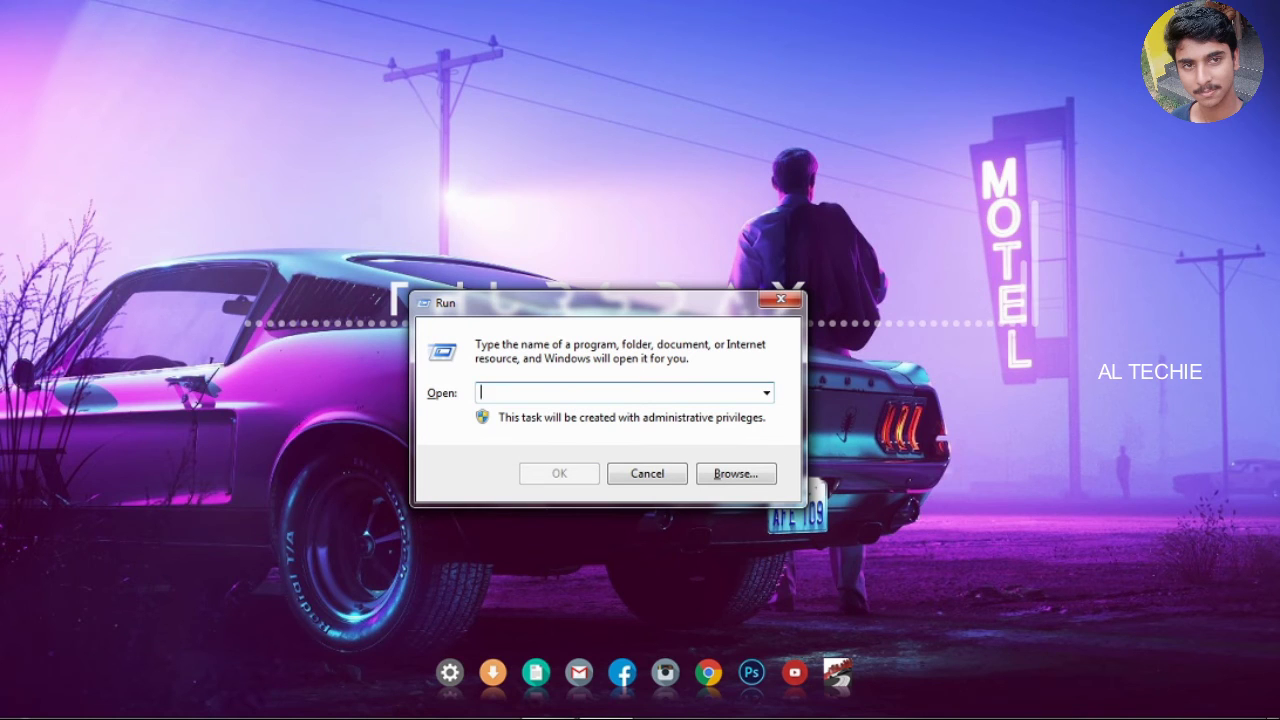
Launch the Windows Firewall settings by running firewall.cpl from the Run dialog, and close the window.
type("fire")
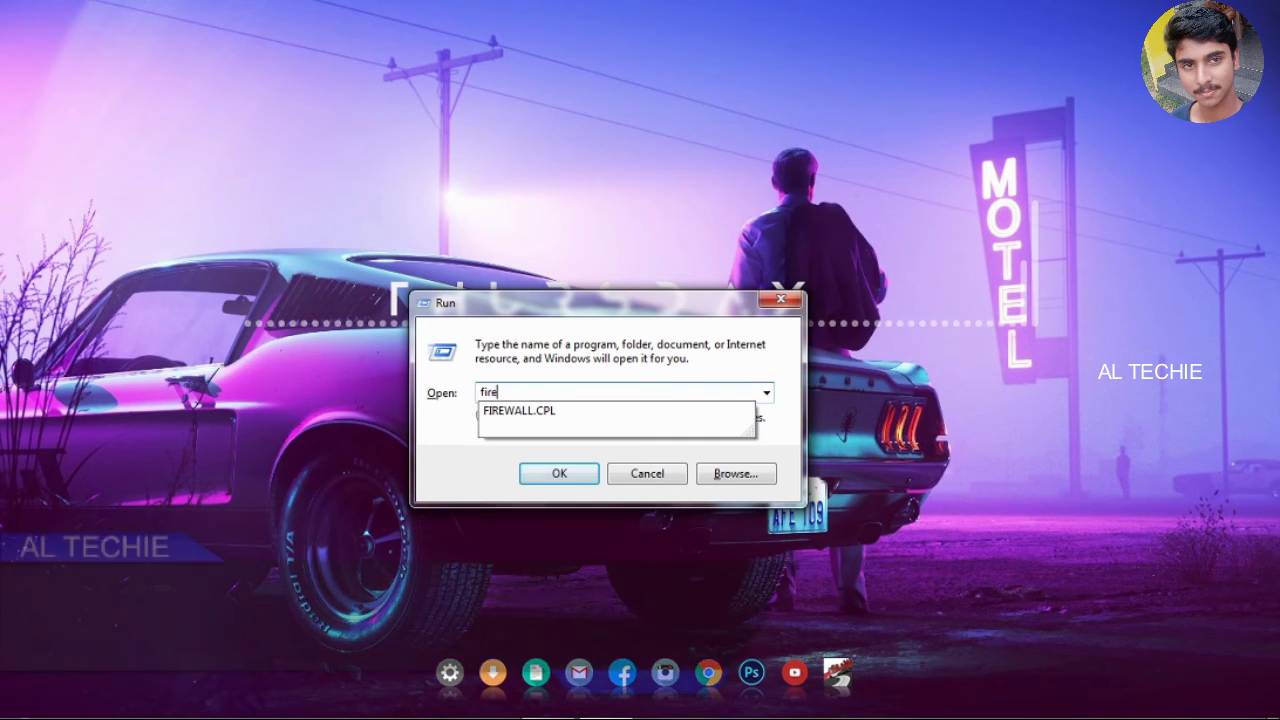
type("wall")
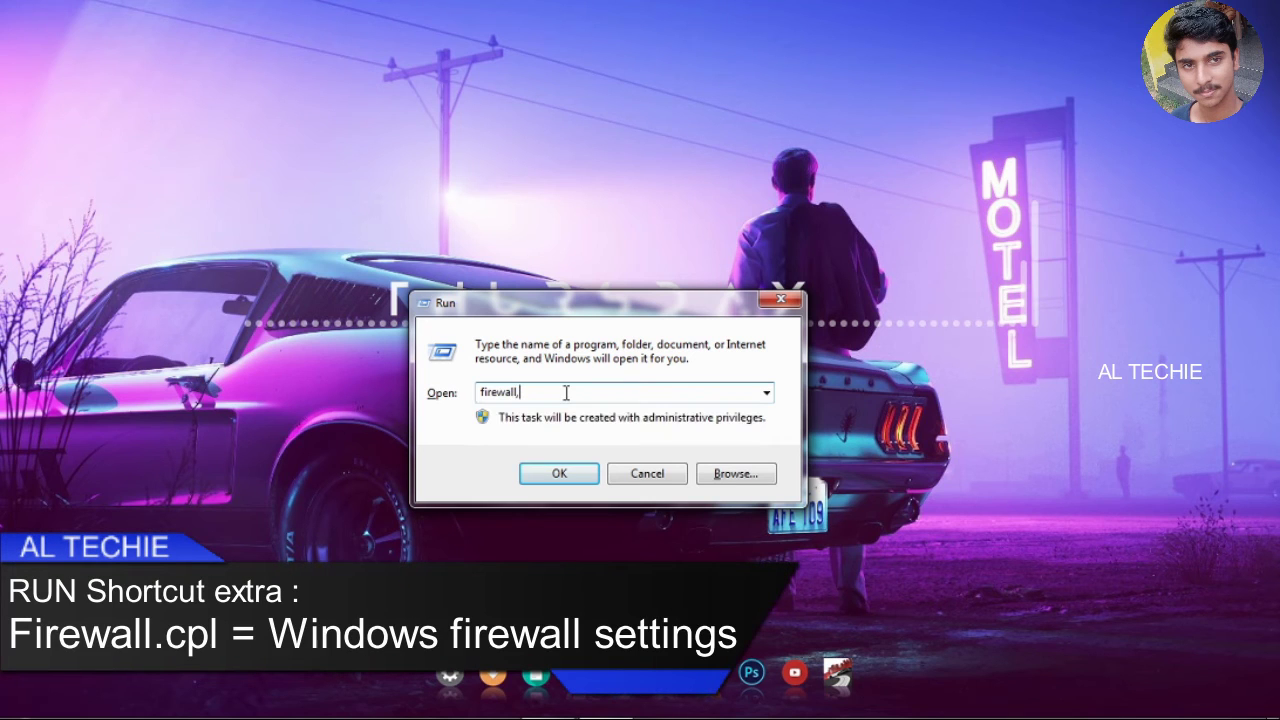
type(".cpl")
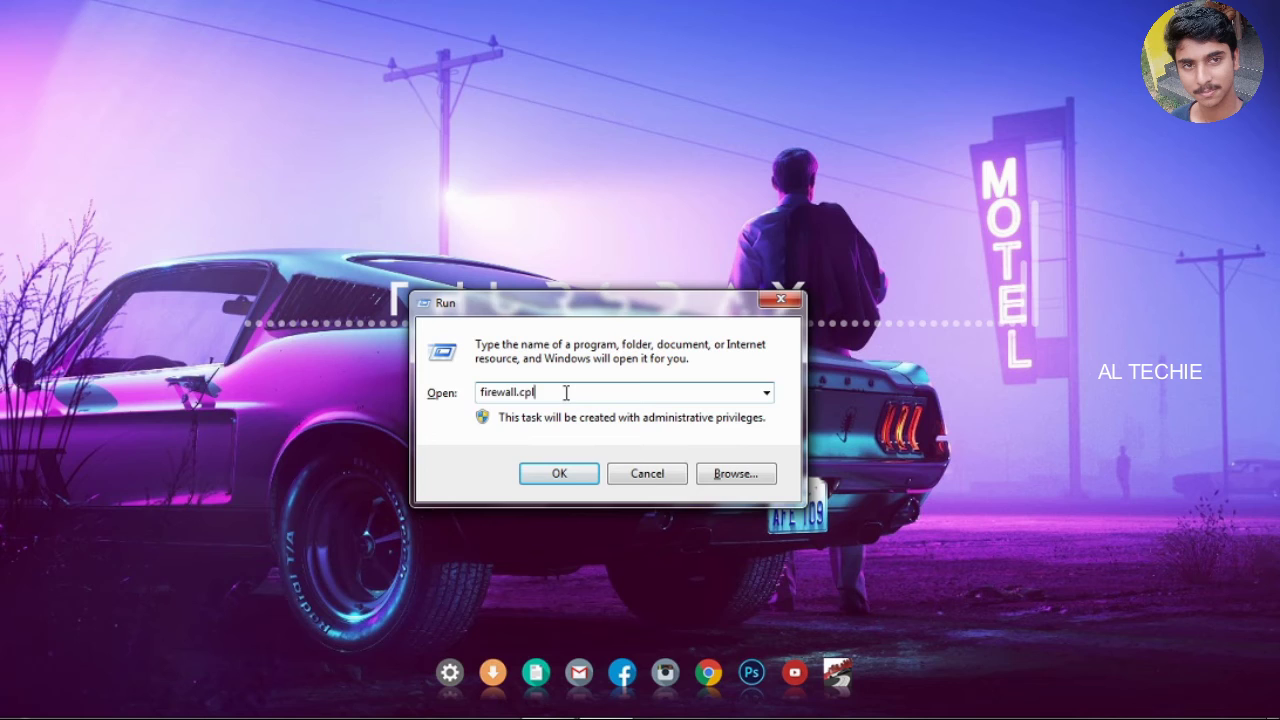
key("Return")
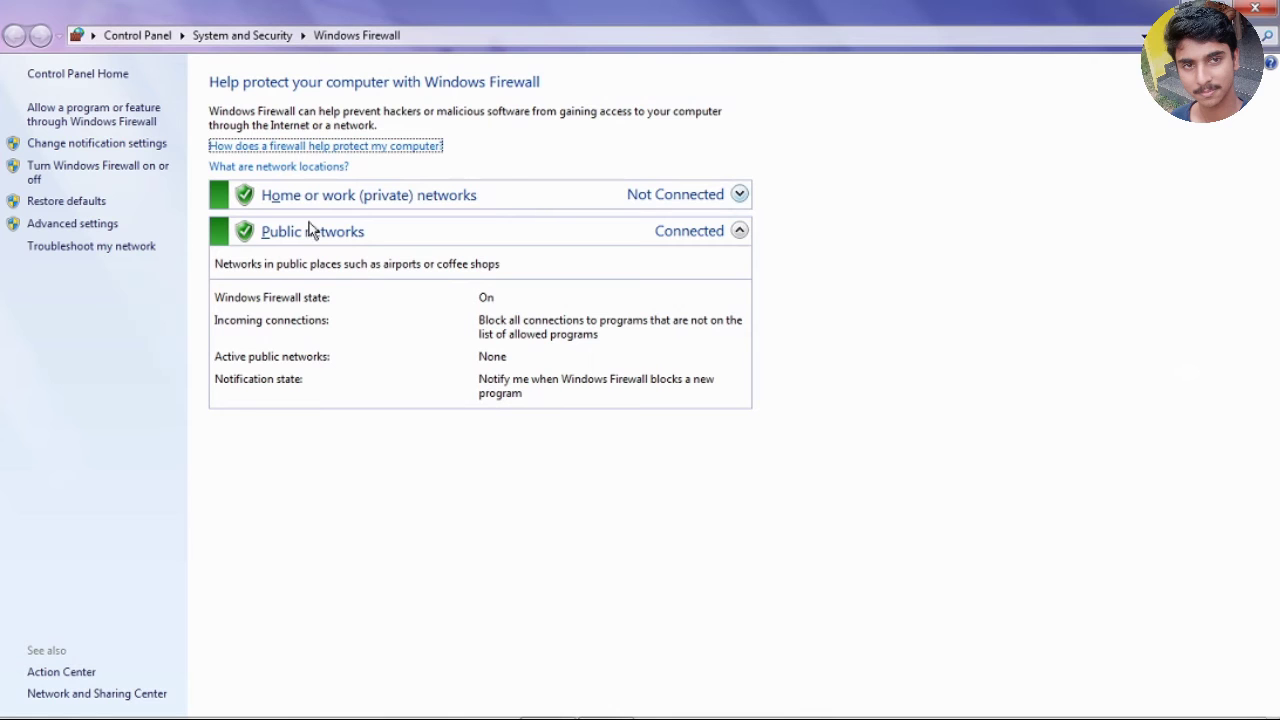
left_click(1258, 12)
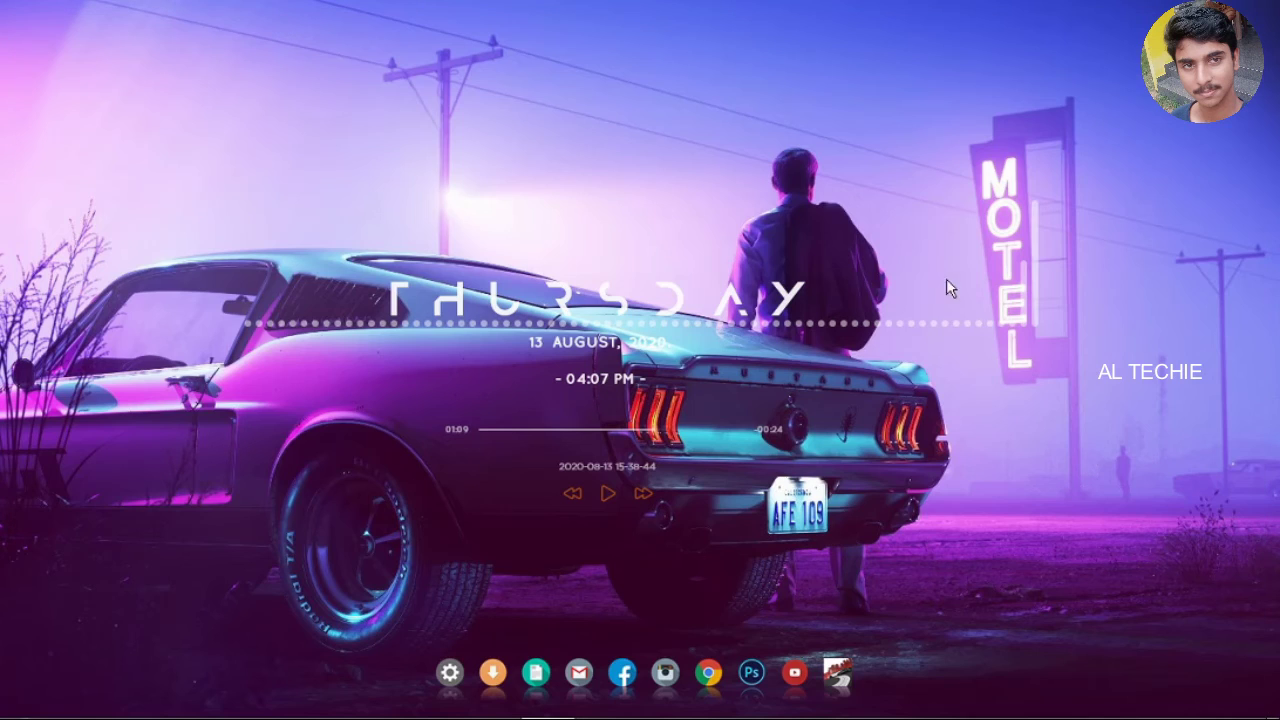